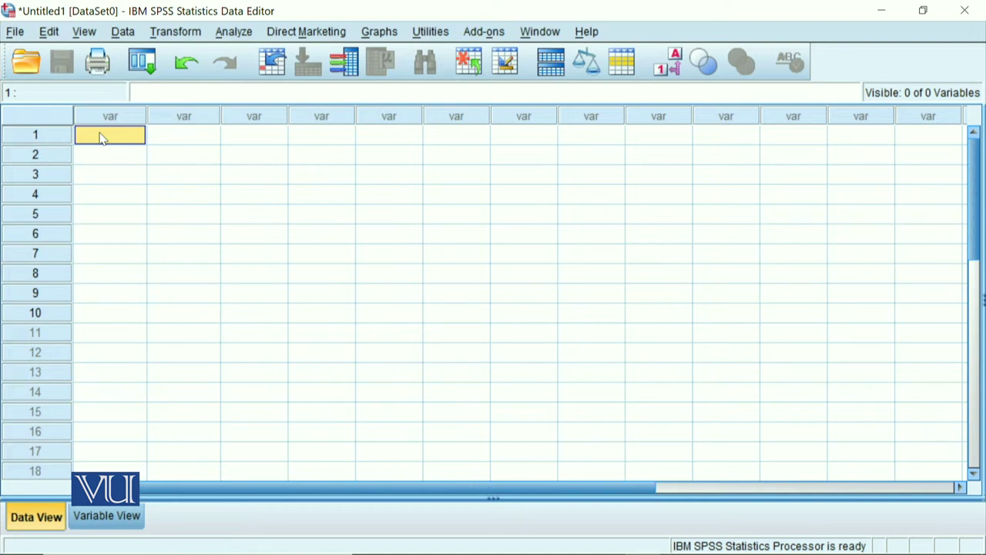
- Enter scores 0, 4, 0, 1, 0 in rows 1–5 of the first column
{"action": "type", "text": "0"}
{"action": "key", "text": "Return"}
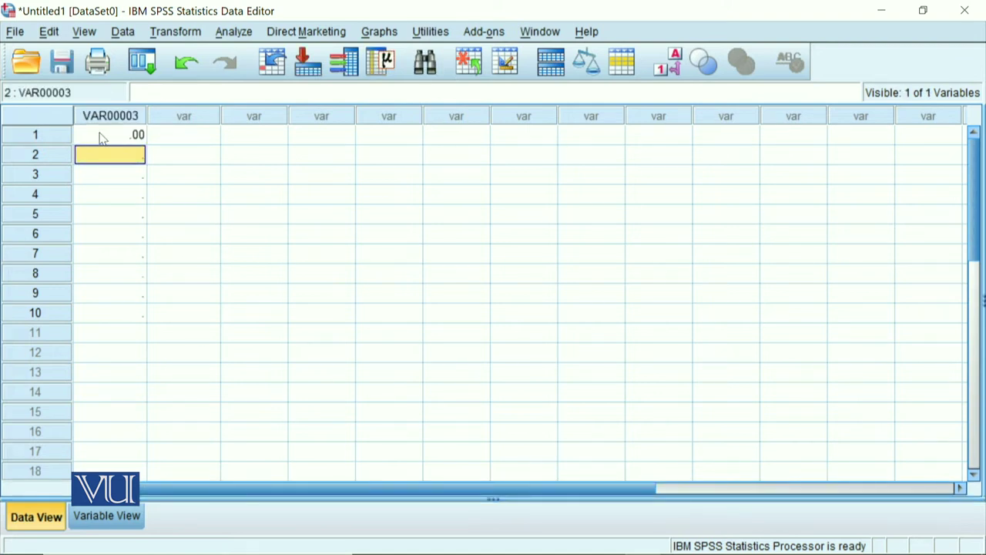
{"action": "type", "text": "4"}
{"action": "key", "text": "Return"}
{"action": "type", "text": "0"}
{"action": "key", "text": "Return"}
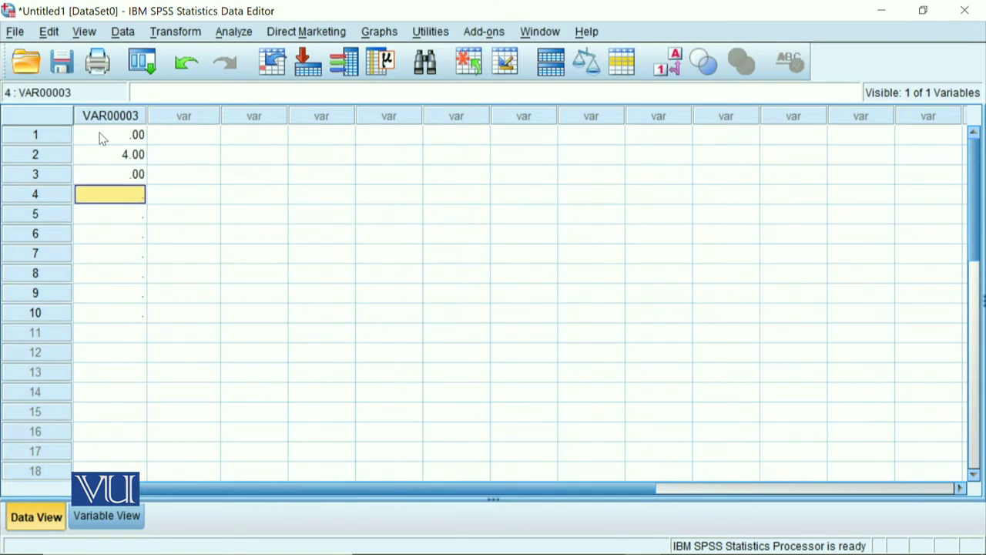
{"action": "type", "text": "1"}
{"action": "key", "text": "Return"}
{"action": "type", "text": "0"}
{"action": "key", "text": "Return"}
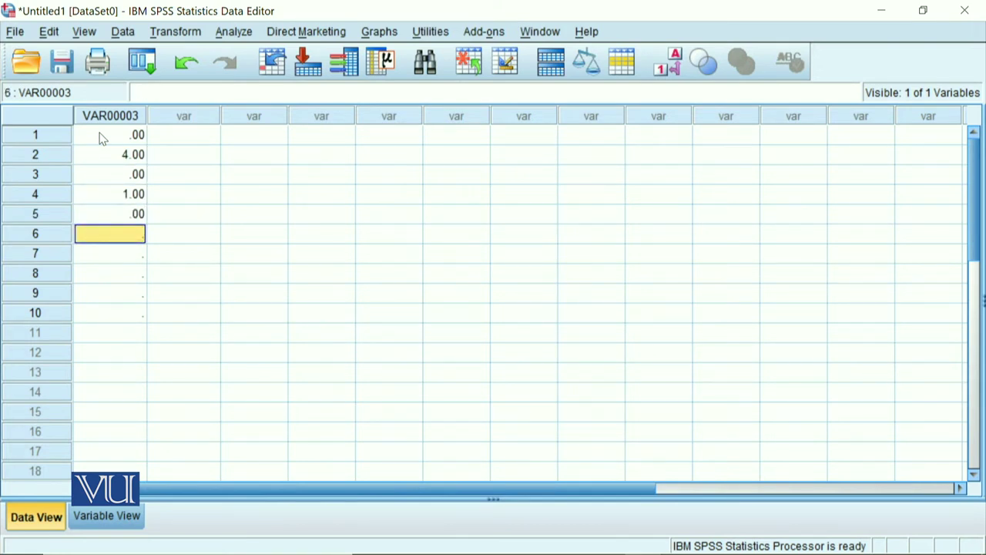
- Enter scores 6, 8, 5, 4, 2 in rows 6–10 of the first column
{"action": "key", "text": "F2"}
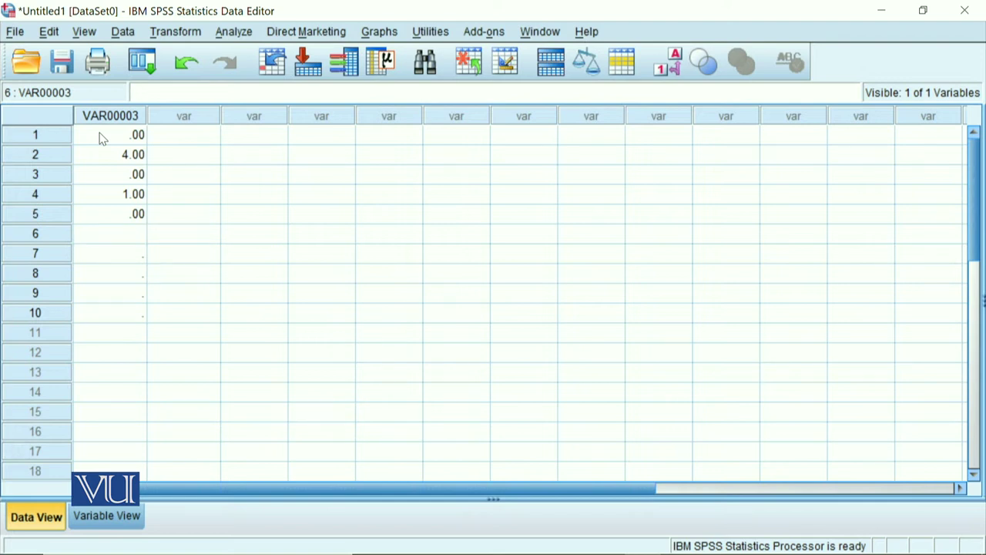
{"action": "type", "text": "6"}
{"action": "key", "text": "Return"}
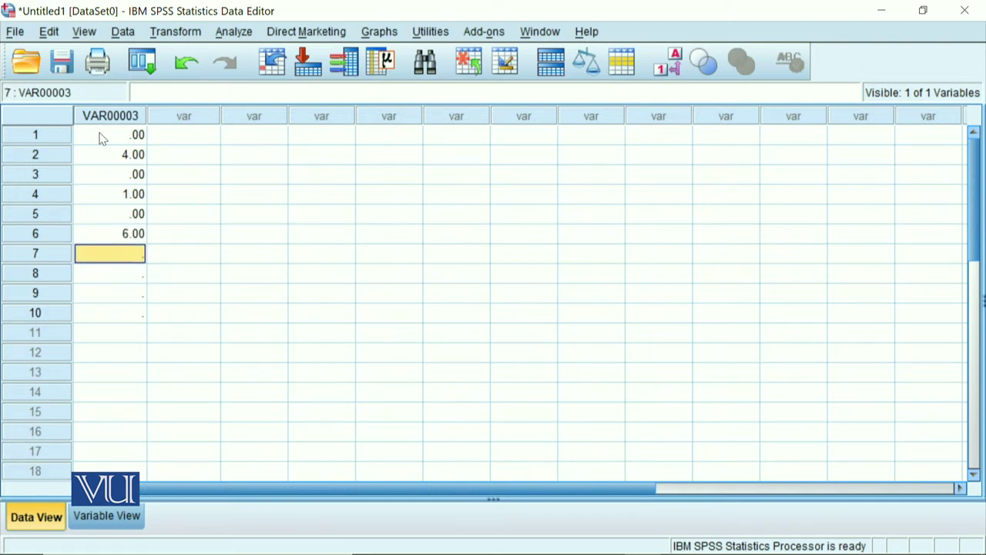
{"action": "type", "text": "8"}
{"action": "key", "text": "Return"}
{"action": "type", "text": "5"}
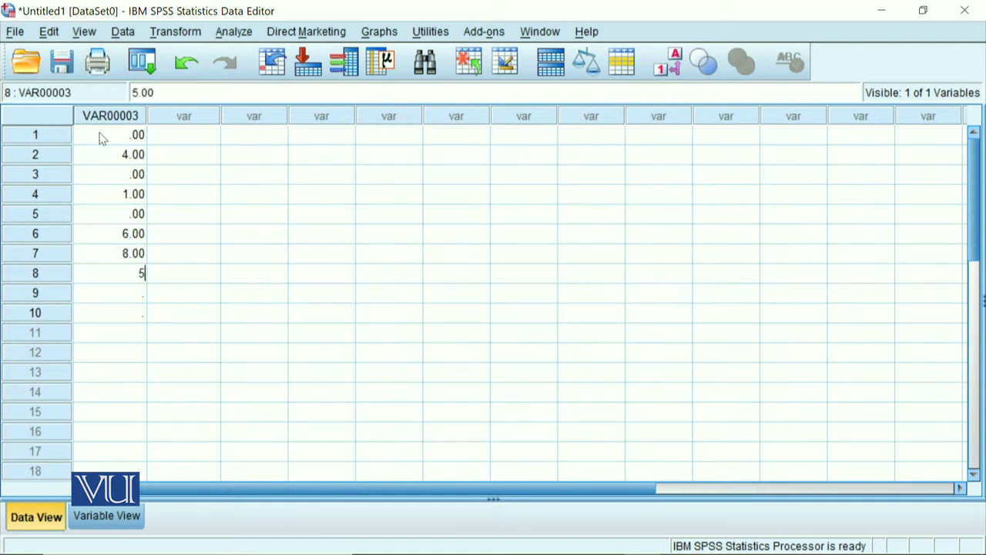
{"action": "key", "text": "Return"}
{"action": "type", "text": "4"}
{"action": "key", "text": "Return"}
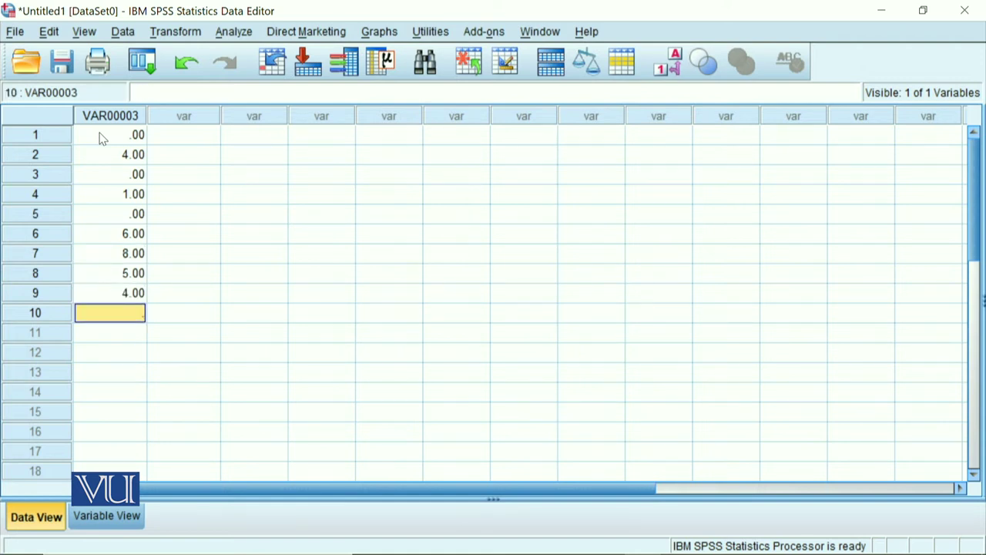
{"action": "type", "text": "2"}
{"action": "key", "text": "Return"}
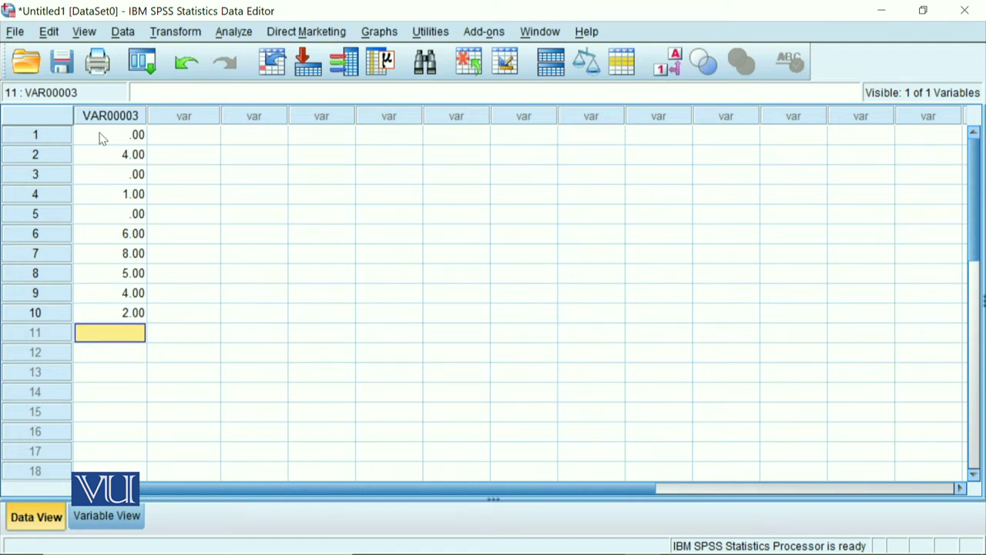
- Enter scores 6, 5, 9, 4, 6 in rows 11–15, then move to the second column
{"action": "type", "text": "6"}
{"action": "key", "text": "Return"}
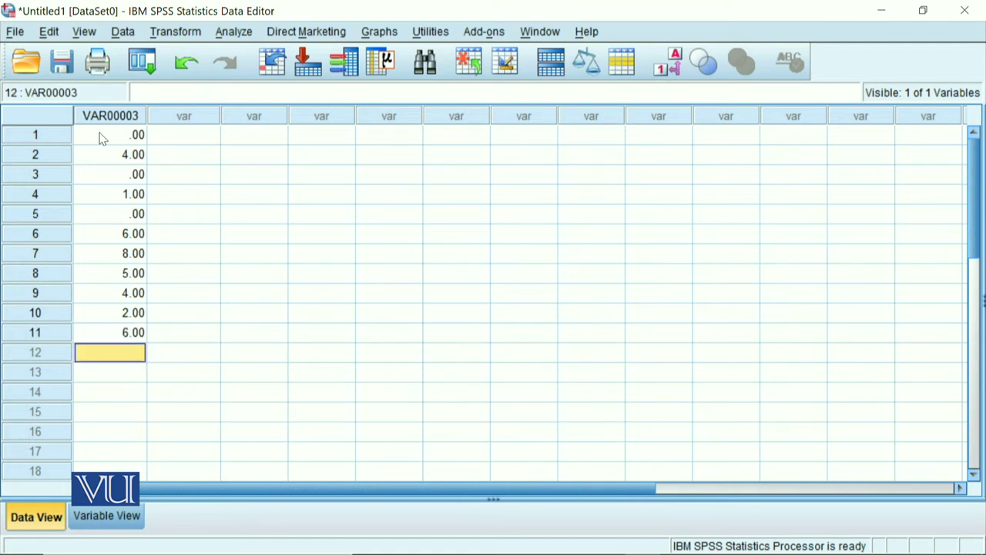
{"action": "type", "text": "5"}
{"action": "key", "text": "Return"}
{"action": "type", "text": "9"}
{"action": "key", "text": "Return"}
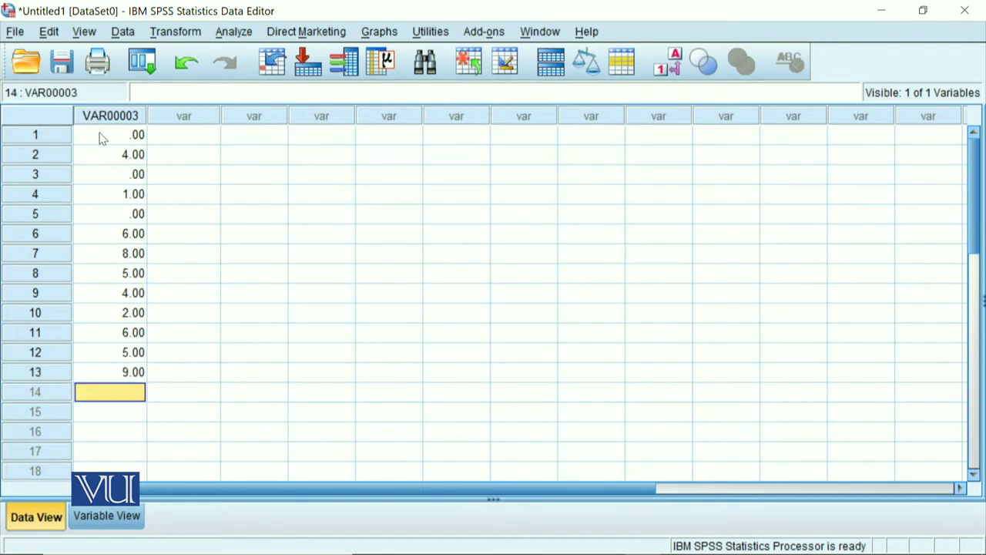
{"action": "type", "text": "4"}
{"action": "key", "text": "Return"}
{"action": "type", "text": "6"}
{"action": "key", "text": "Return"}
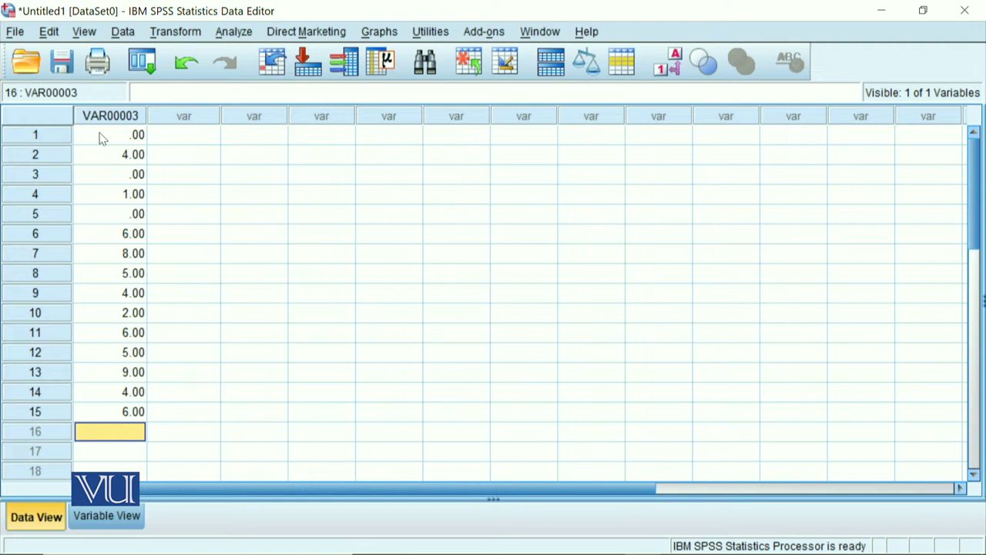
{"action": "key", "text": "Right"}
{"action": "key", "text": "Up"}
{"action": "key", "text": "Up"}
{"action": "key", "text": "Up"}
{"action": "key", "text": "Up"}
{"action": "key", "text": "Up"}
{"action": "key", "text": "Up"}
{"action": "key", "text": "Up"}
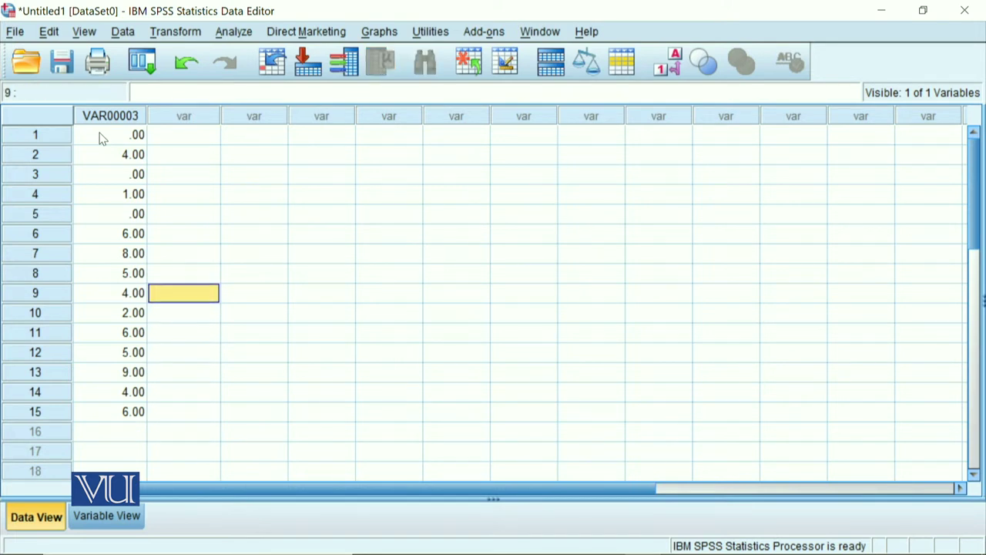
{"action": "key", "text": "Up"}
{"action": "key", "text": "Up"}
{"action": "key", "text": "Up"}
{"action": "key", "text": "Up"}
{"action": "key", "text": "Up"}
{"action": "key", "text": "Up"}
{"action": "key", "text": "Up"}
{"action": "key", "text": "Up"}
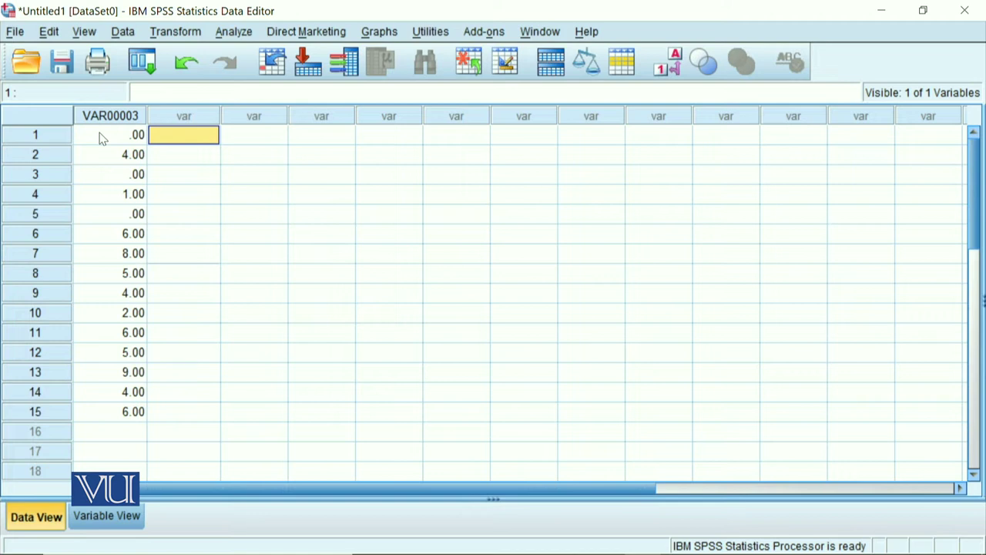
- Enter group code 1 in rows 1–5 of the second column
{"action": "type", "text": "1"}
{"action": "key", "text": "Return"}
{"action": "type", "text": "1"}
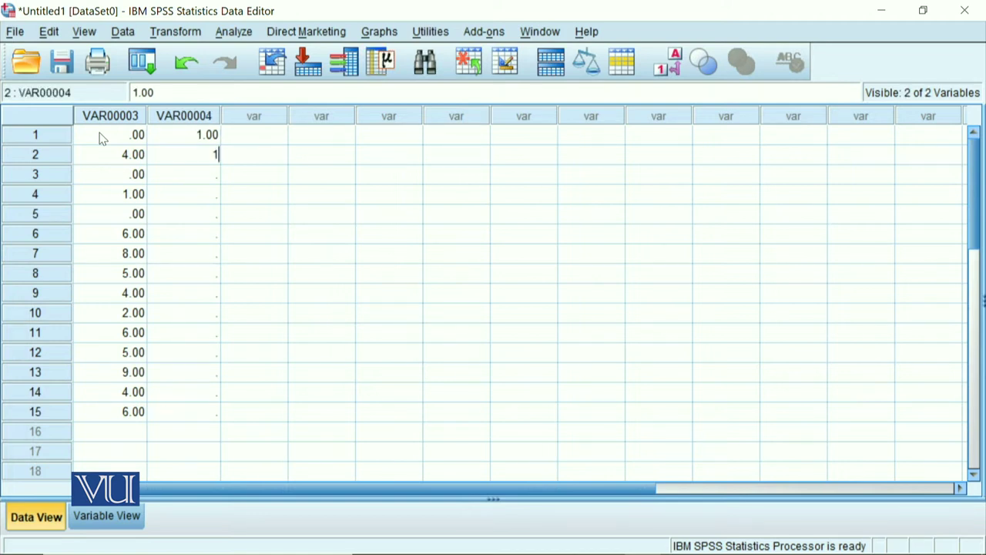
{"action": "key", "text": "Return"}
{"action": "type", "text": "1"}
{"action": "key", "text": "Return"}
{"action": "type", "text": "1"}
{"action": "key", "text": "Return"}
{"action": "type", "text": "1"}
{"action": "key", "text": "Return"}
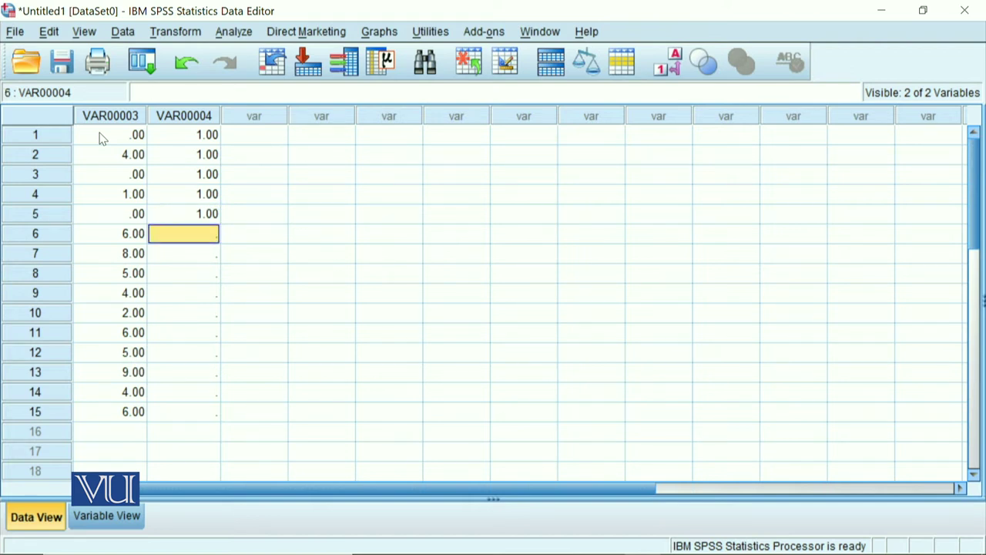
- Enter group code 2 in rows 6–10 of the second column
{"action": "type", "text": "2"}
{"action": "key", "text": "Return"}
{"action": "type", "text": "2"}
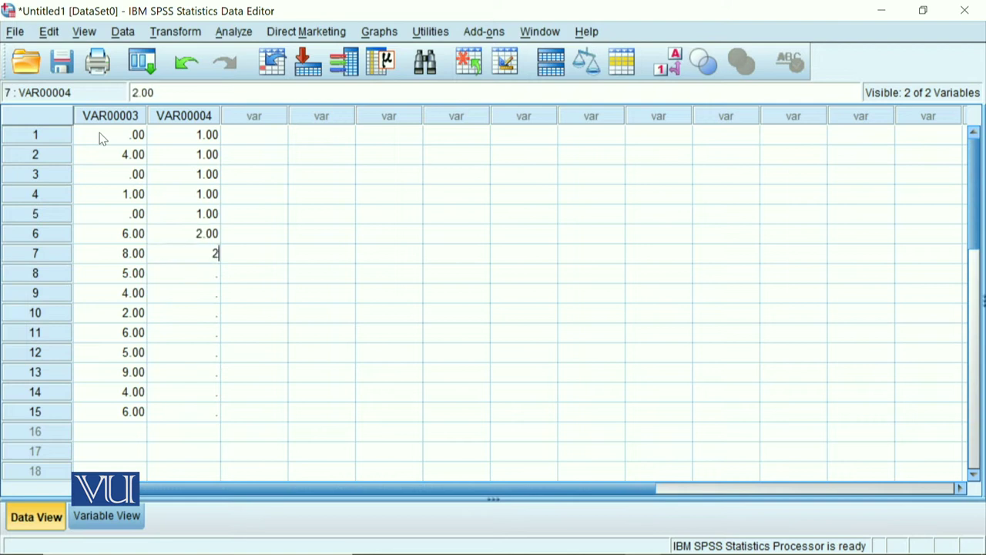
{"action": "key", "text": "Return"}
{"action": "type", "text": "2"}
{"action": "key", "text": "Return"}
{"action": "type", "text": "2"}
{"action": "key", "text": "Return"}
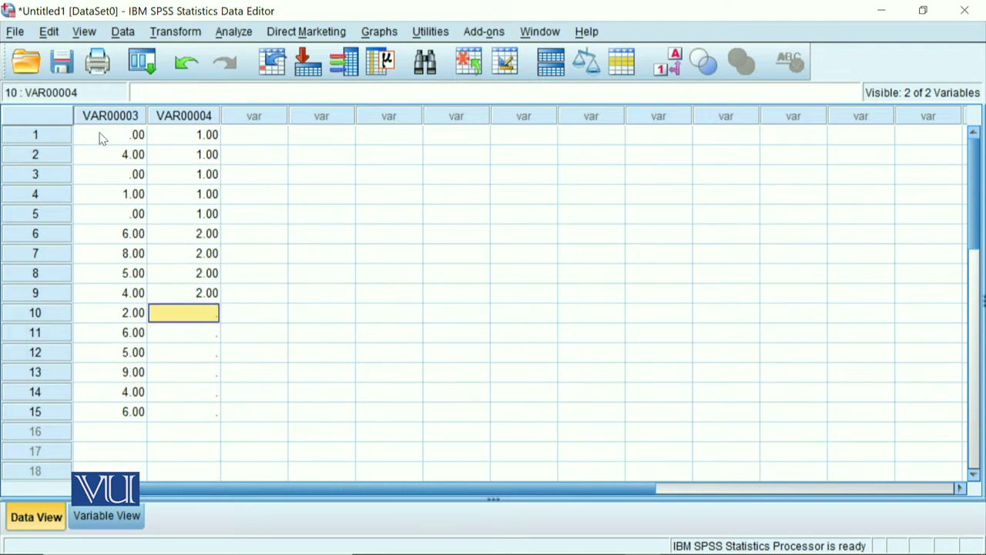
{"action": "type", "text": "2"}
{"action": "key", "text": "Return"}
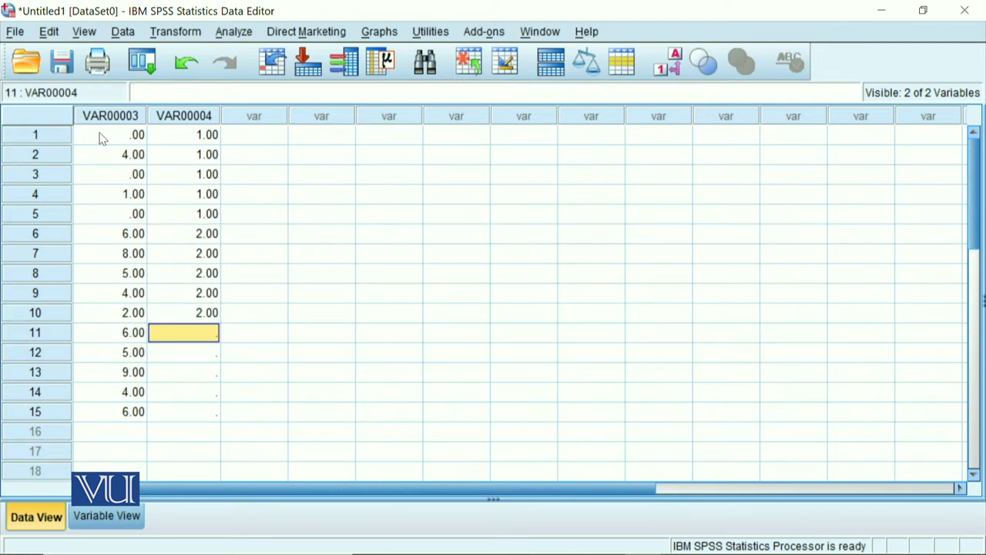
- Enter group code 3 in rows 11–15 of the second column
{"action": "type", "text": "3"}
{"action": "key", "text": "Return"}
{"action": "type", "text": "3"}
{"action": "key", "text": "Return"}
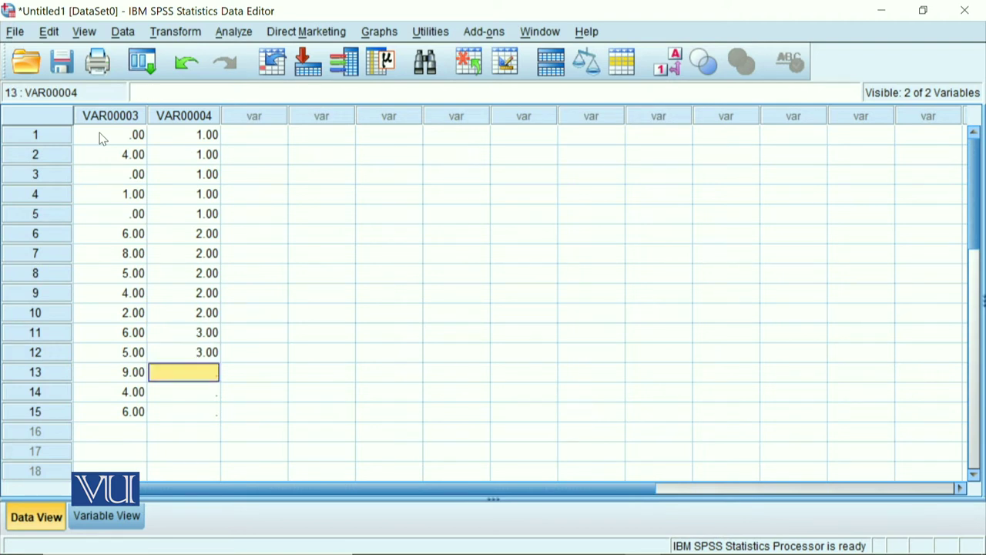
{"action": "type", "text": "3"}
{"action": "key", "text": "Return"}
{"action": "type", "text": "3"}
{"action": "key", "text": "Return"}
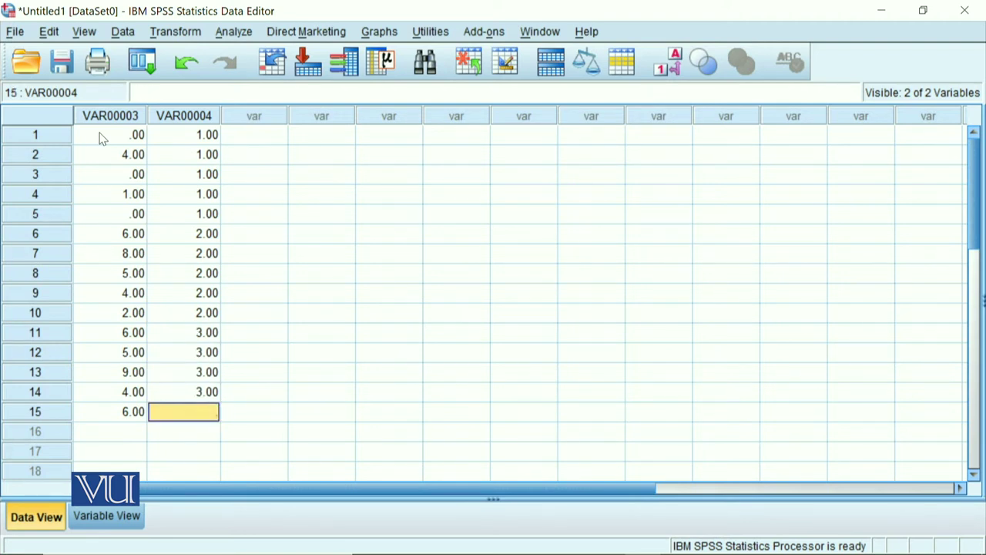
{"action": "type", "text": "3"}
{"action": "key", "text": "Return"}
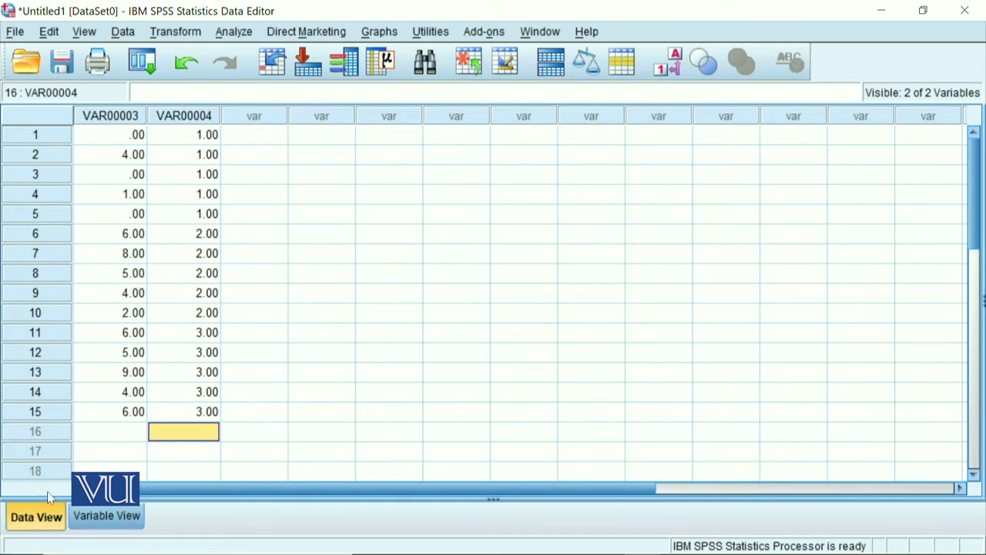
- In Variable View, rename VAR00003 to typing_perf
{"action": "left_click", "coordinate": [113, 517]}
{"action": "left_click", "coordinate": [133, 117]}
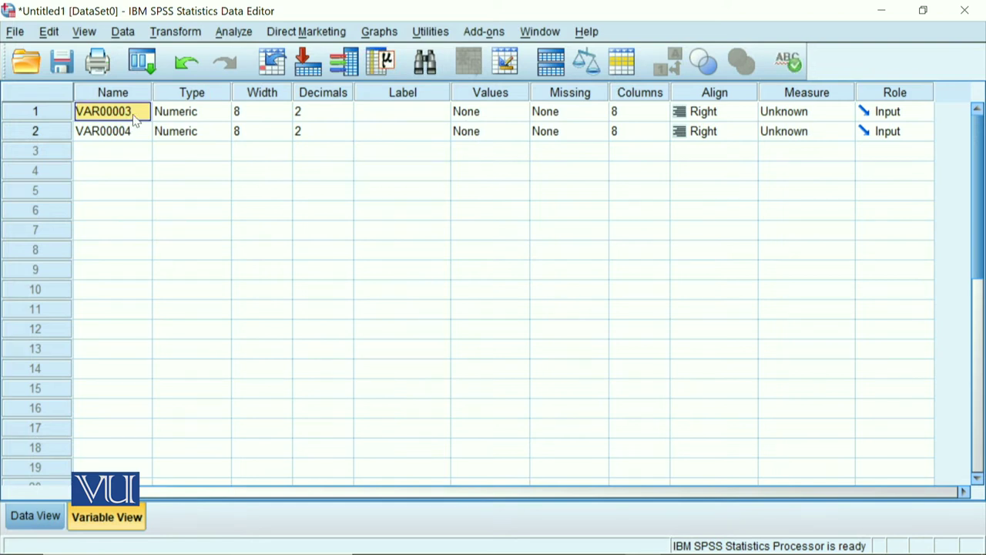
{"action": "type", "text": "typin"}
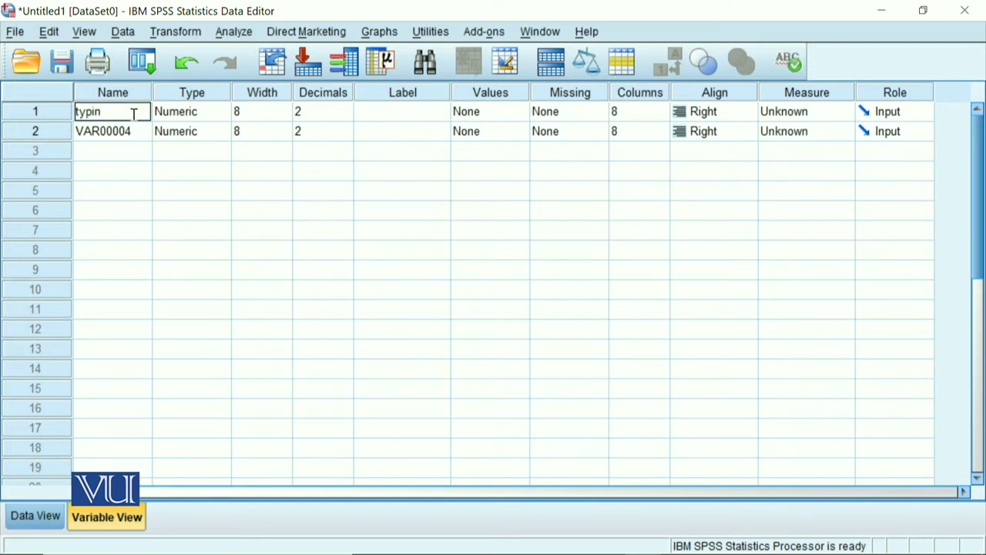
{"action": "type", "text": "g_perf"}
{"action": "left_click", "coordinate": [139, 134]}
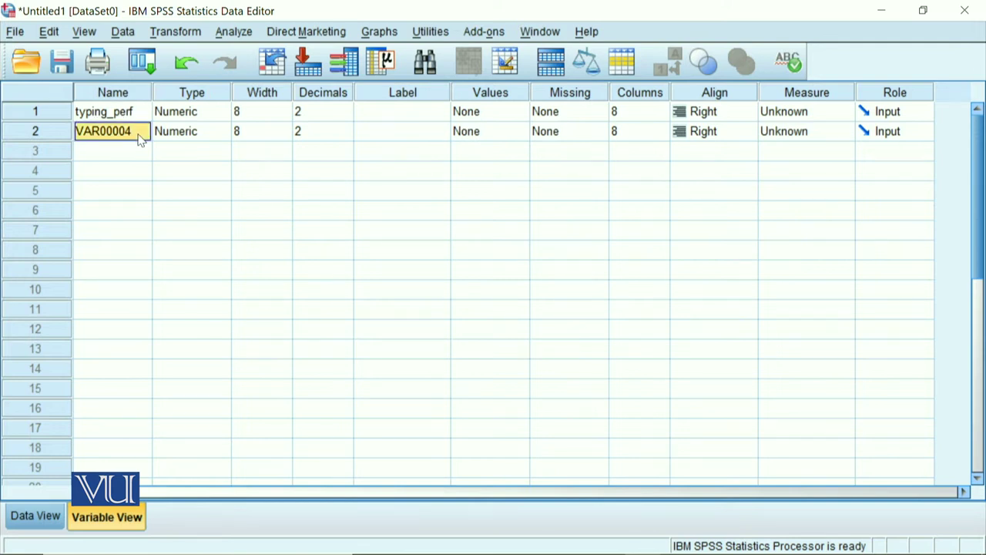
- Rename the second variable to Keyboard
{"action": "type", "text": "Ty"}
{"action": "key", "text": "BackSpace"}
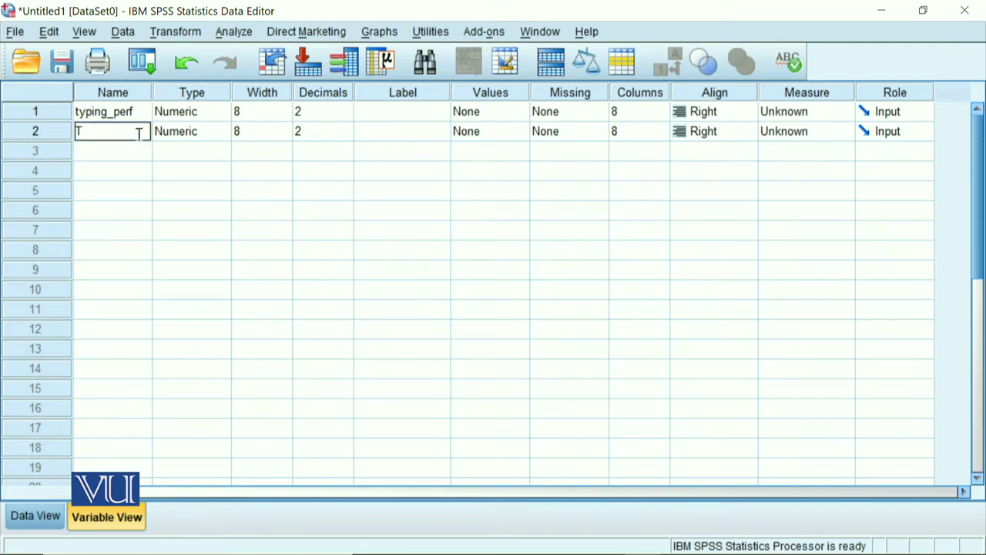
{"action": "key", "text": "BackSpace"}
{"action": "type", "text": "Keyboard"}
{"action": "left_click", "coordinate": [375, 249]}
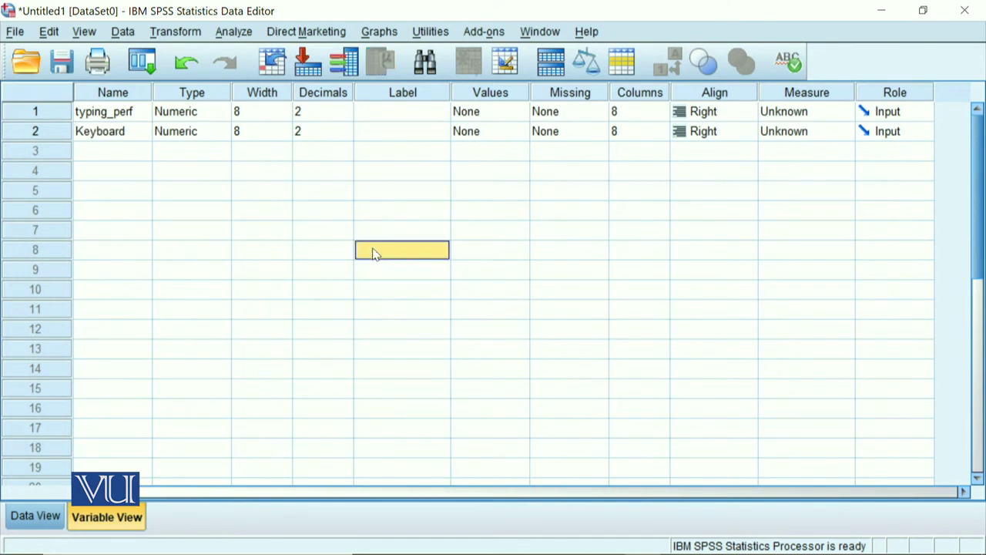
- Set Keyboard's measure to Nominal and label value 1 as 'Type A'
{"action": "left_click", "coordinate": [823, 135]}
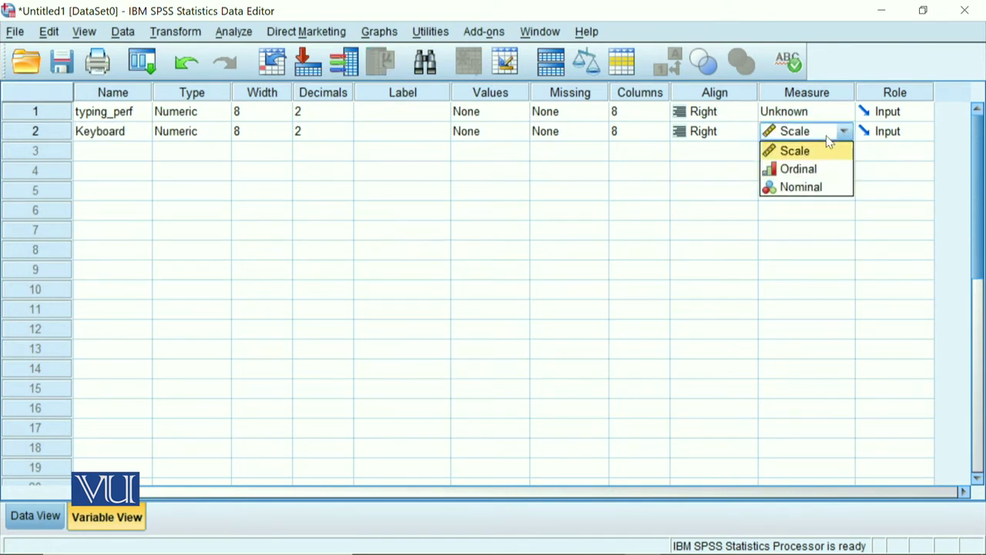
{"action": "left_click", "coordinate": [832, 187]}
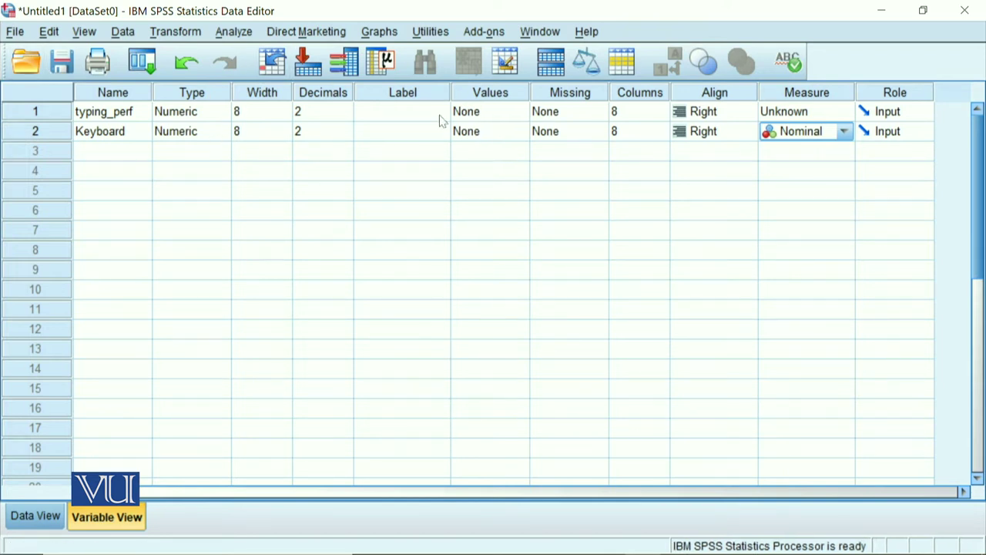
{"action": "left_click", "coordinate": [509, 131]}
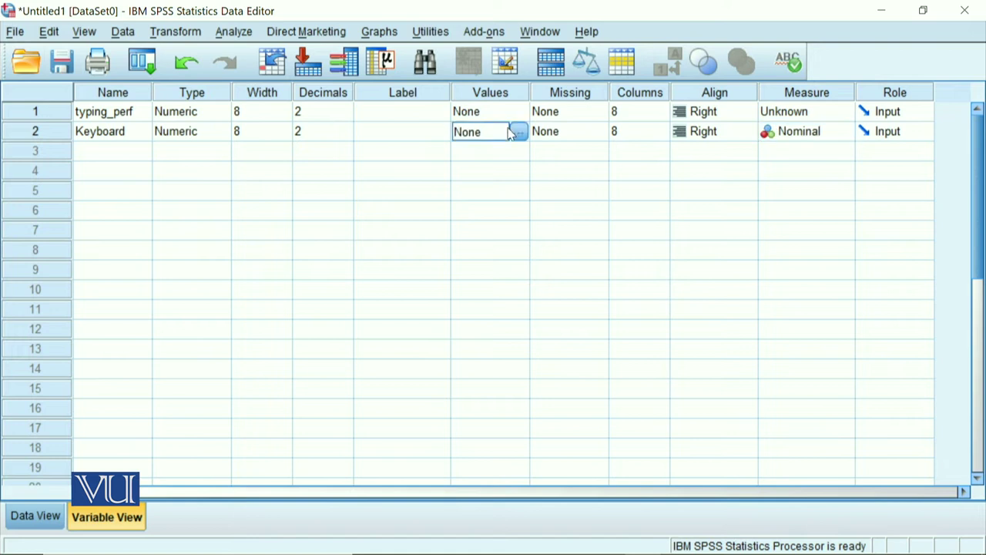
{"action": "left_click", "coordinate": [514, 132]}
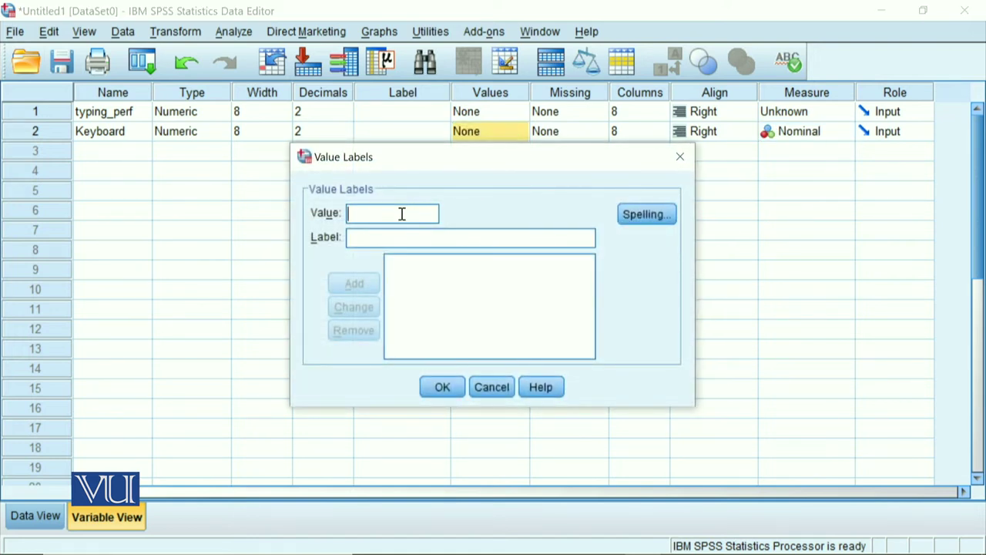
{"action": "type", "text": "1"}
{"action": "left_click", "coordinate": [402, 239]}
{"action": "type", "text": "Type A"}
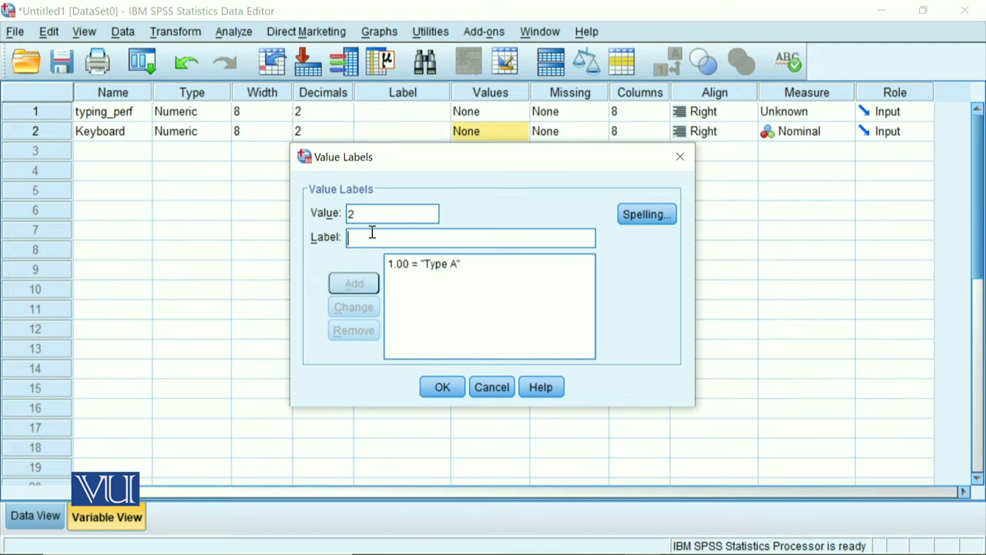
- Add value labels 2 = 'Type B' and 3 = 'Type C', then confirm
{"action": "left_click", "coordinate": [371, 237]}
{"action": "type", "text": "Type B"}
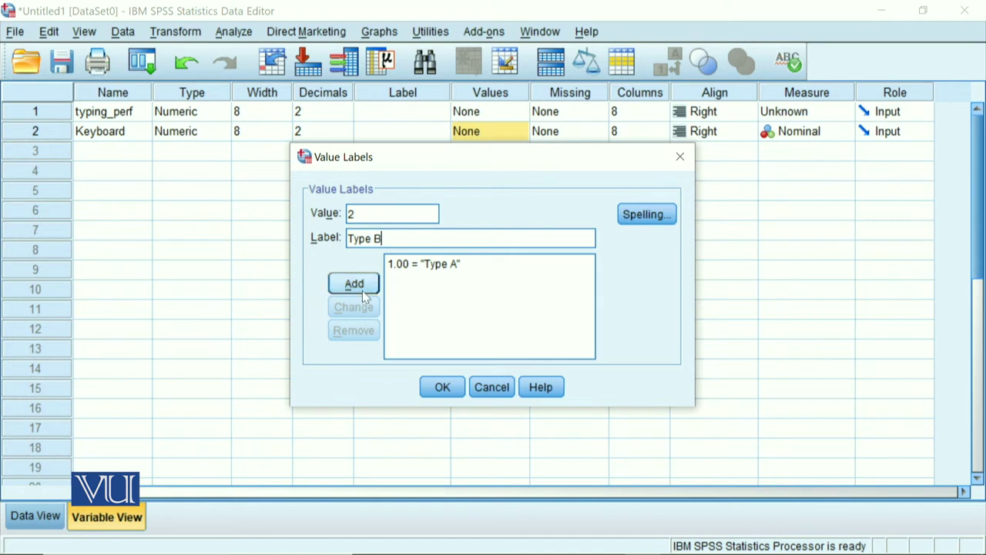
{"action": "left_click", "coordinate": [362, 291]}
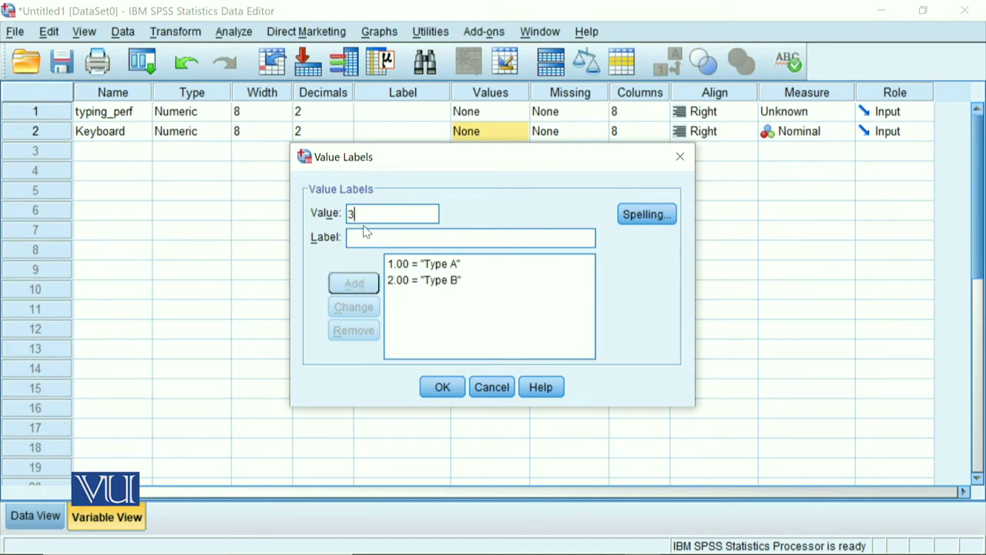
{"action": "left_click", "coordinate": [365, 234]}
{"action": "type", "text": "T"}
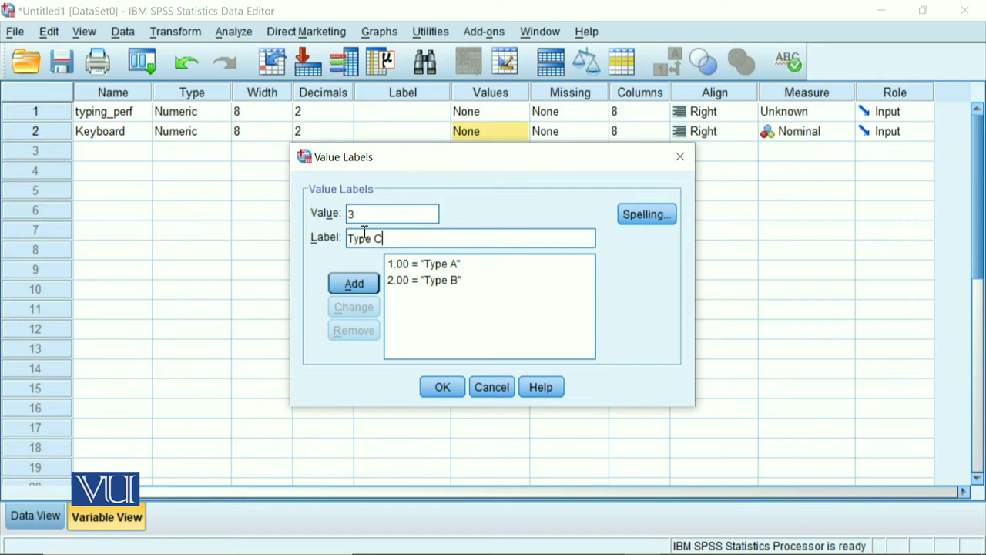
{"action": "type", "text": "ype C"}
{"action": "left_click", "coordinate": [354, 283]}
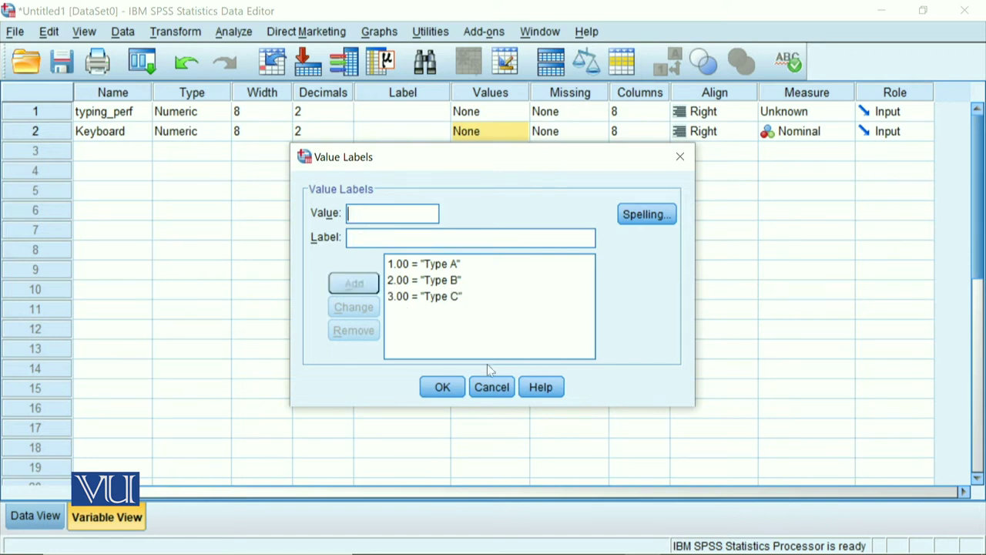
{"action": "left_click", "coordinate": [453, 389]}
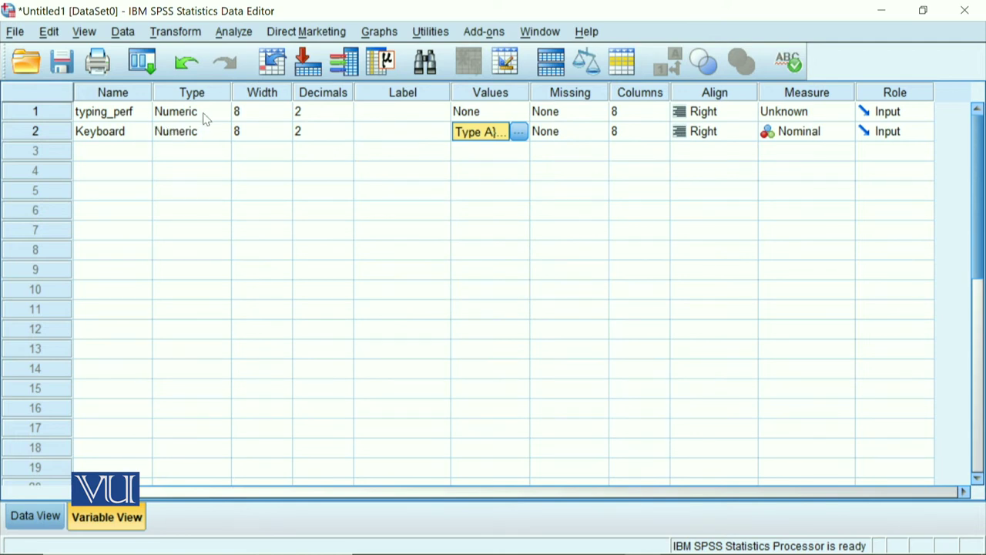
- Set typing_perf's measure to Scale and return to Data View
{"action": "left_click", "coordinate": [832, 113]}
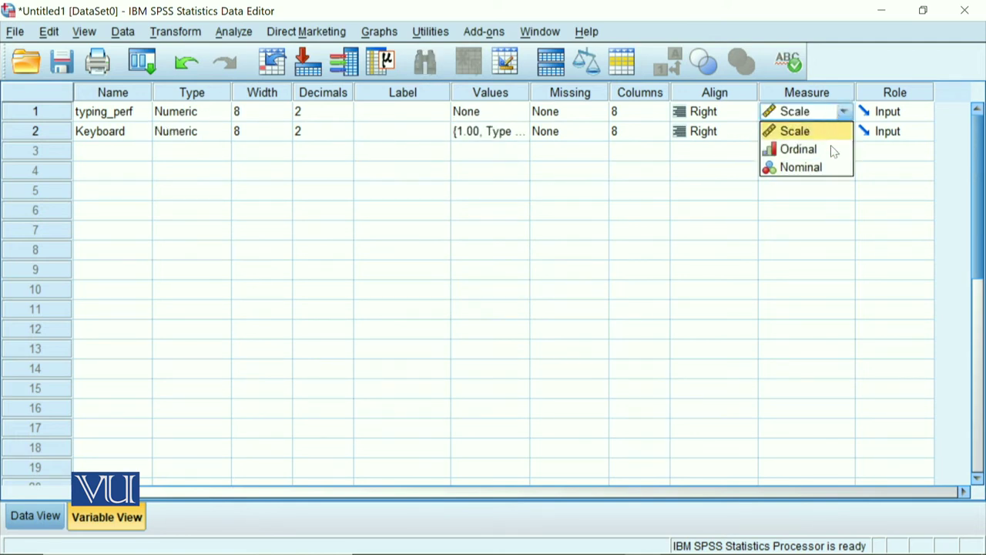
{"action": "left_click", "coordinate": [831, 134]}
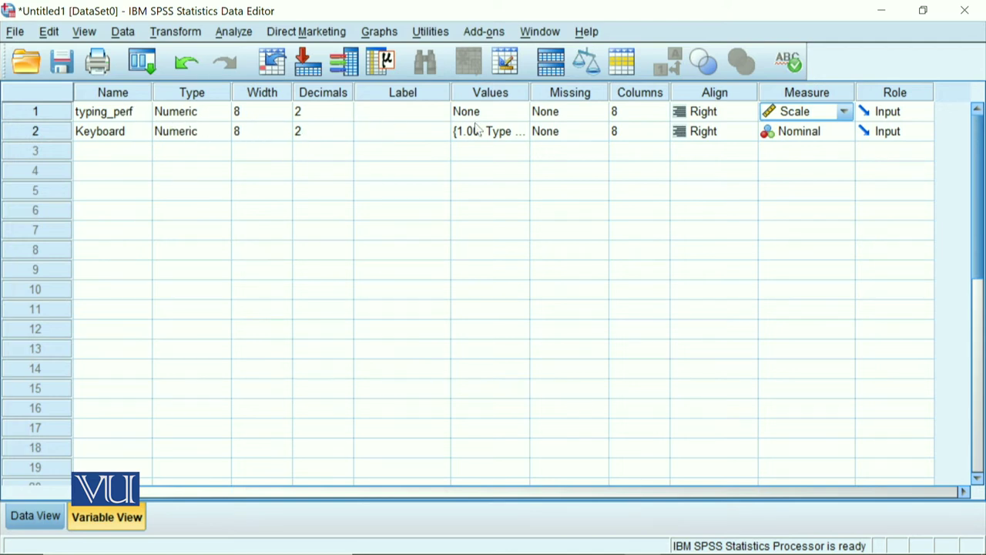
{"action": "left_click", "coordinate": [35, 516]}
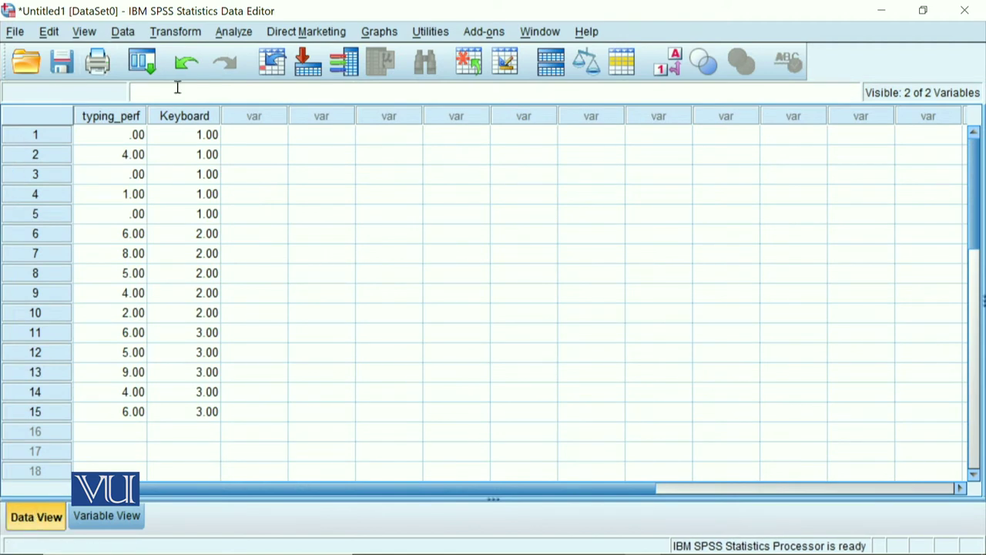
- Go to Analyze > Compare Means toward One-Way ANOVA
{"action": "left_click", "coordinate": [234, 33]}
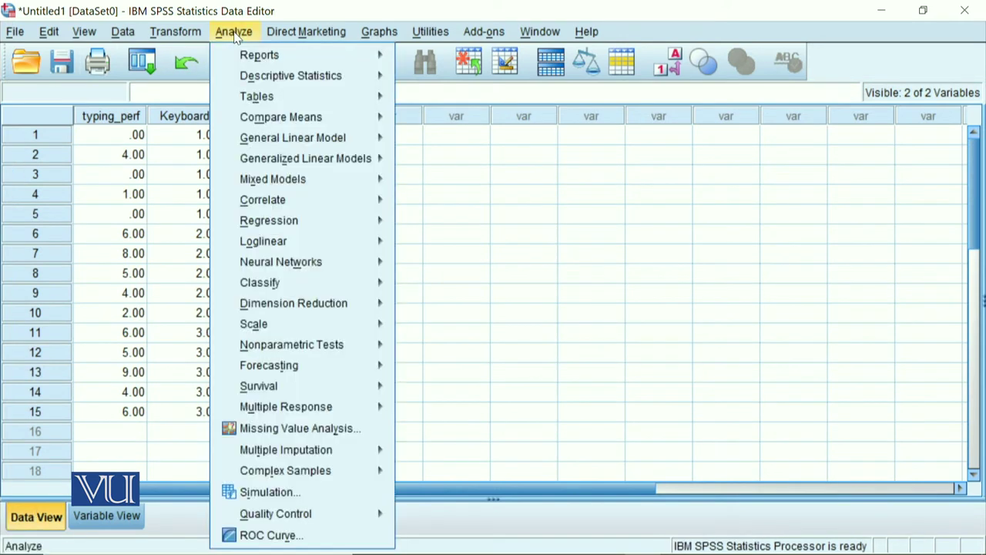
{"action": "mouse_move", "coordinate": [290, 122]}
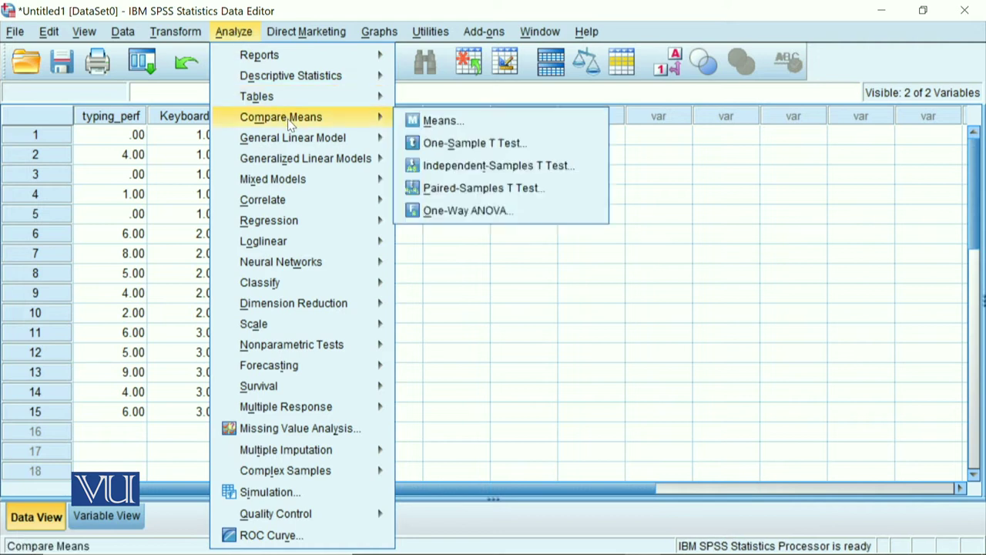
- Open One-Way ANOVA with Keyboard as Factor and typing_perf in the Dependent List
{"action": "left_click", "coordinate": [498, 215]}
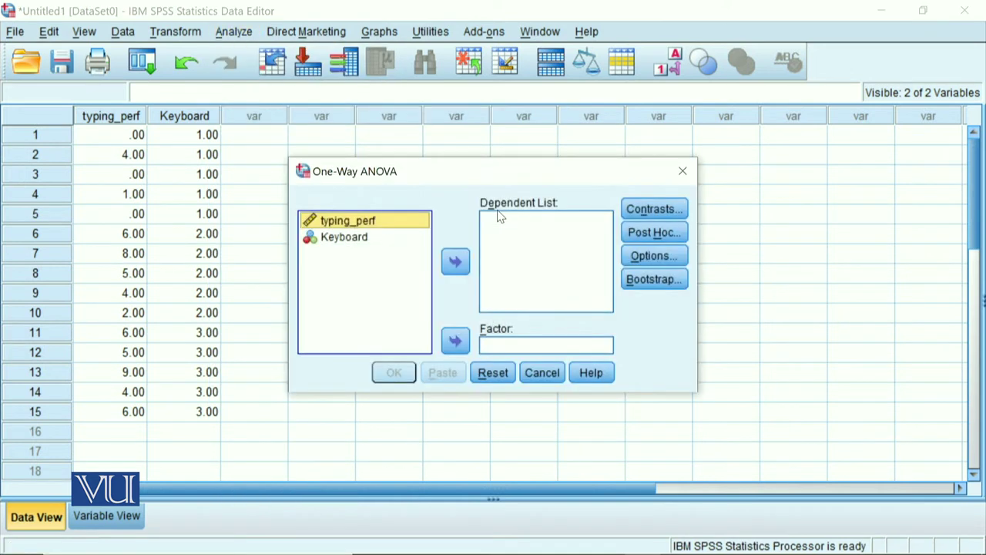
{"action": "left_click", "coordinate": [350, 240]}
{"action": "left_click", "coordinate": [455, 343]}
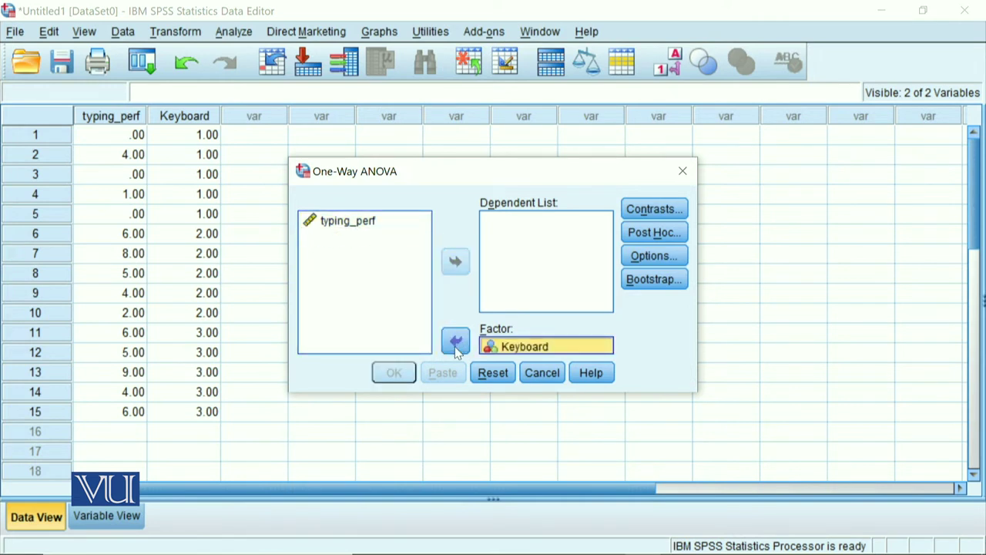
{"action": "left_click", "coordinate": [364, 228]}
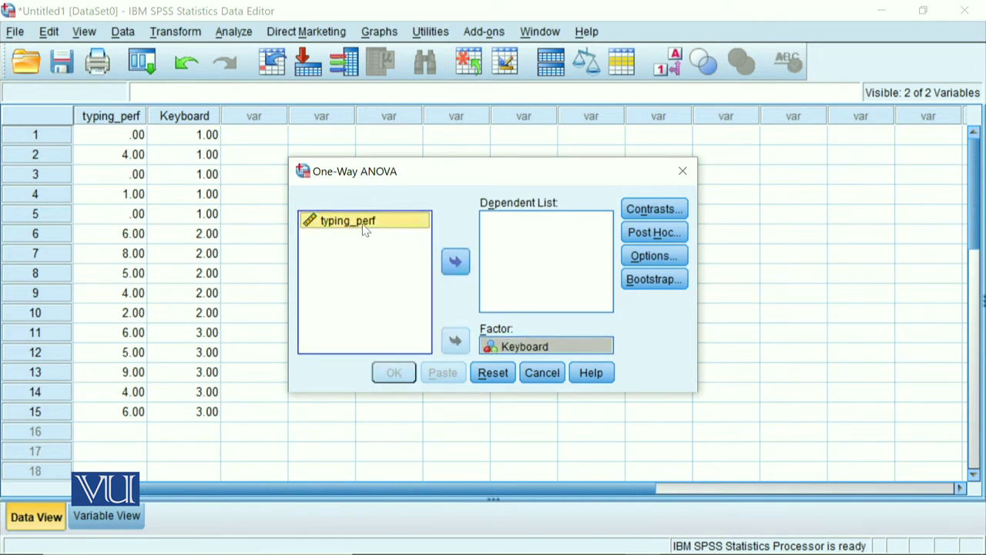
{"action": "left_click", "coordinate": [455, 261]}
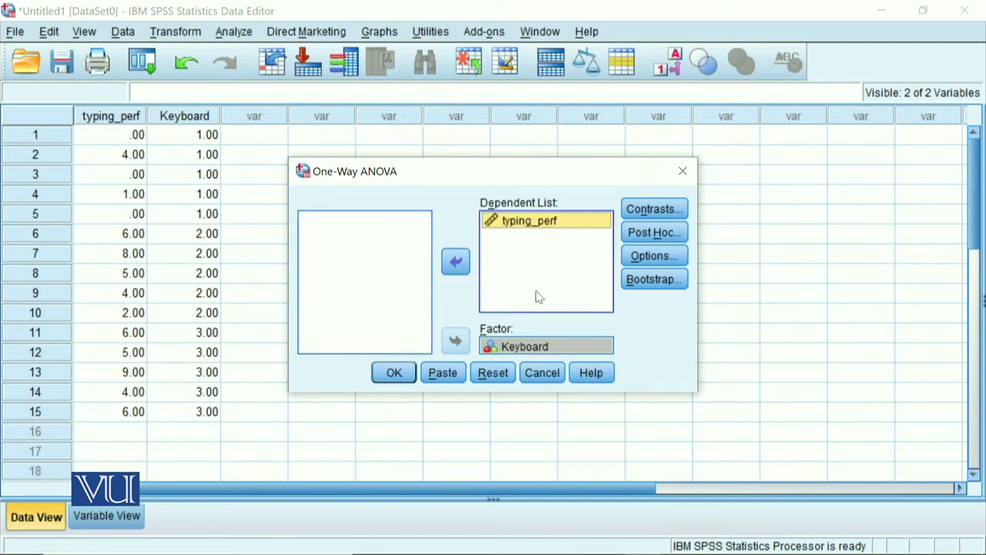
- Request Tukey post hoc comparisons for the One-Way ANOVA
{"action": "left_click", "coordinate": [682, 234]}
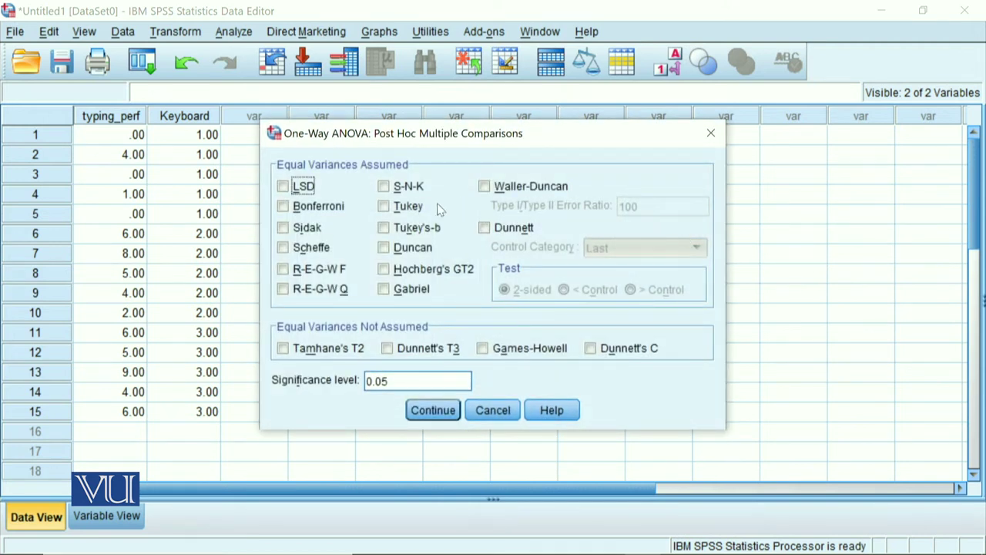
{"action": "left_click", "coordinate": [414, 208]}
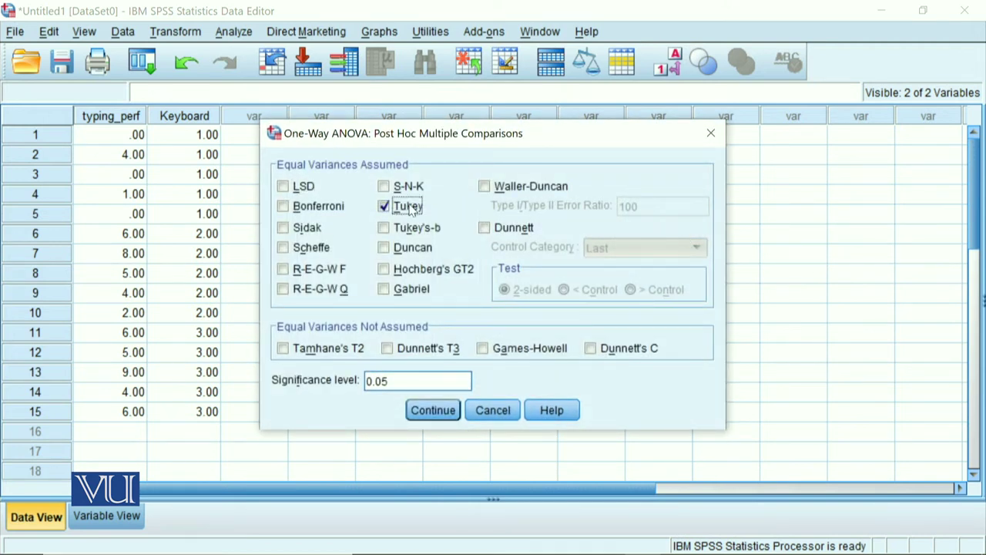
{"action": "left_click", "coordinate": [440, 410]}
{"action": "left_click", "coordinate": [671, 262]}
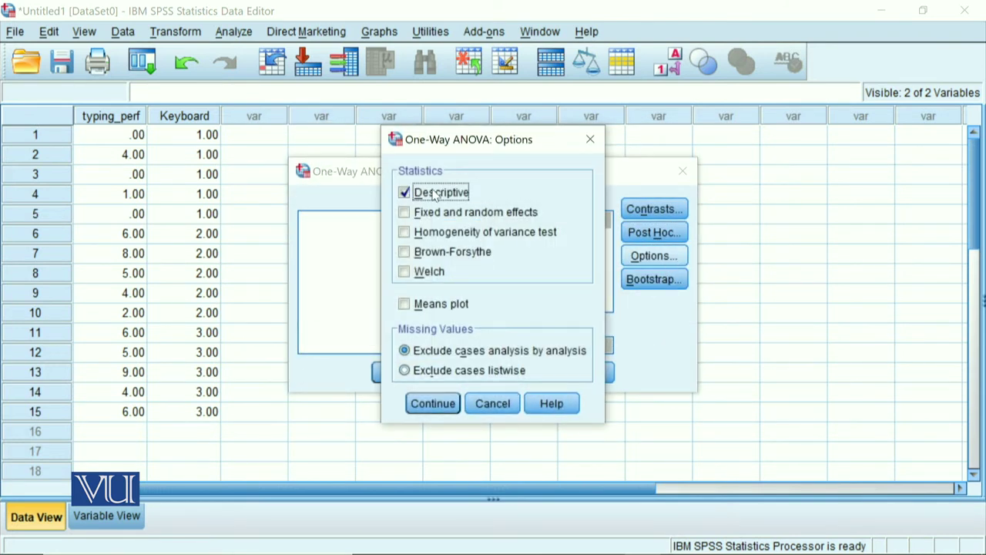
- Tick homogeneity of variance, Brown-Forsythe, Welch and Means plot, then run the ANOVA
{"action": "left_click", "coordinate": [456, 234]}
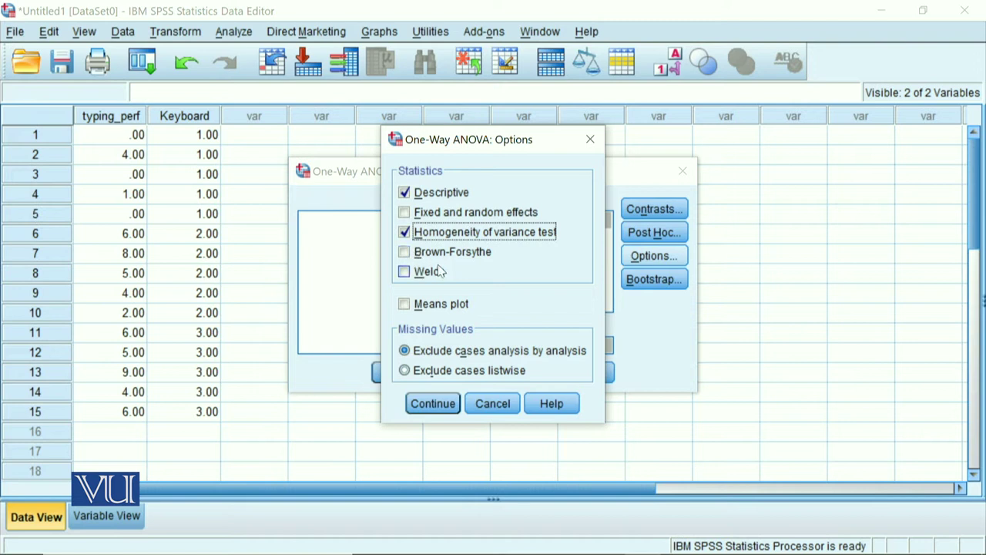
{"action": "left_click", "coordinate": [445, 254]}
{"action": "left_click", "coordinate": [435, 277]}
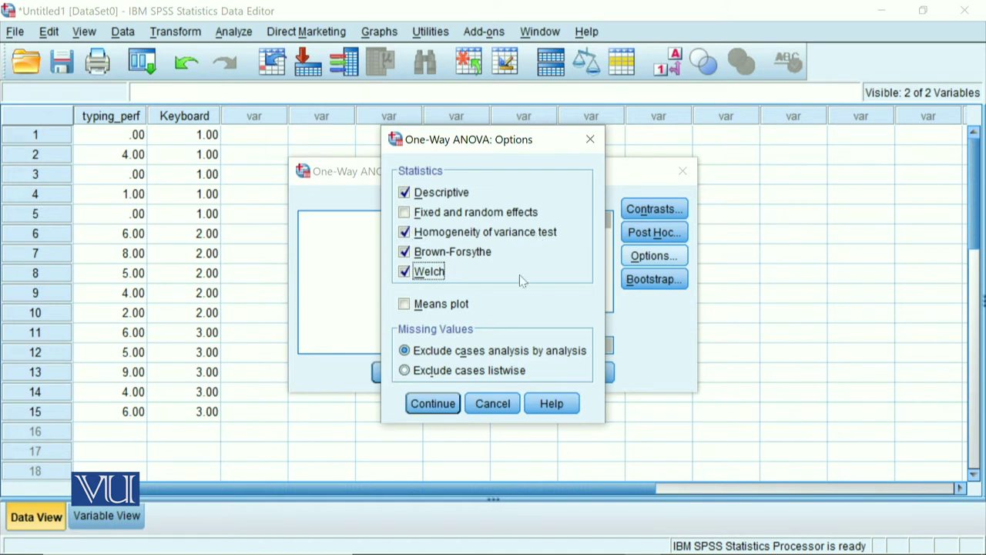
{"action": "left_click", "coordinate": [451, 306]}
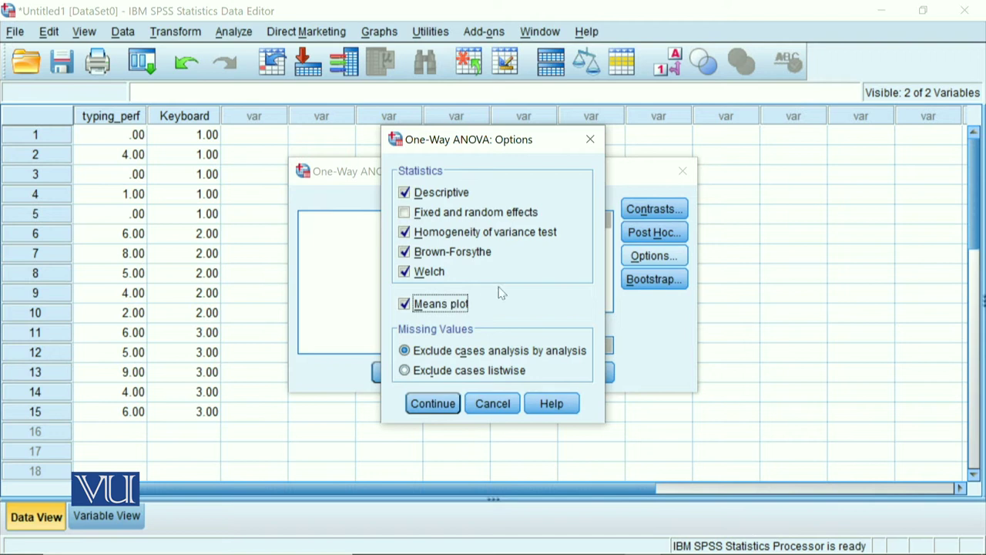
{"action": "left_click", "coordinate": [431, 404]}
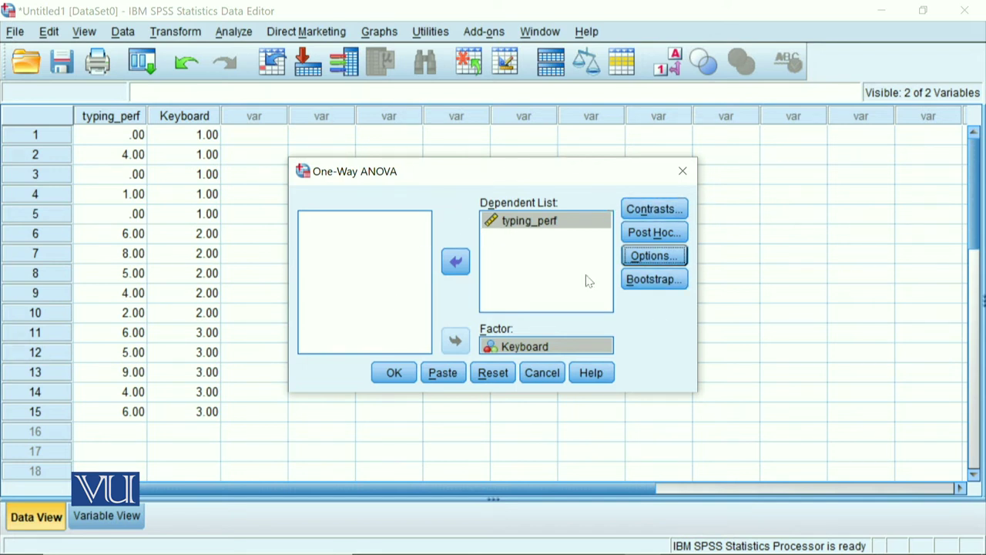
{"action": "left_click", "coordinate": [388, 373]}
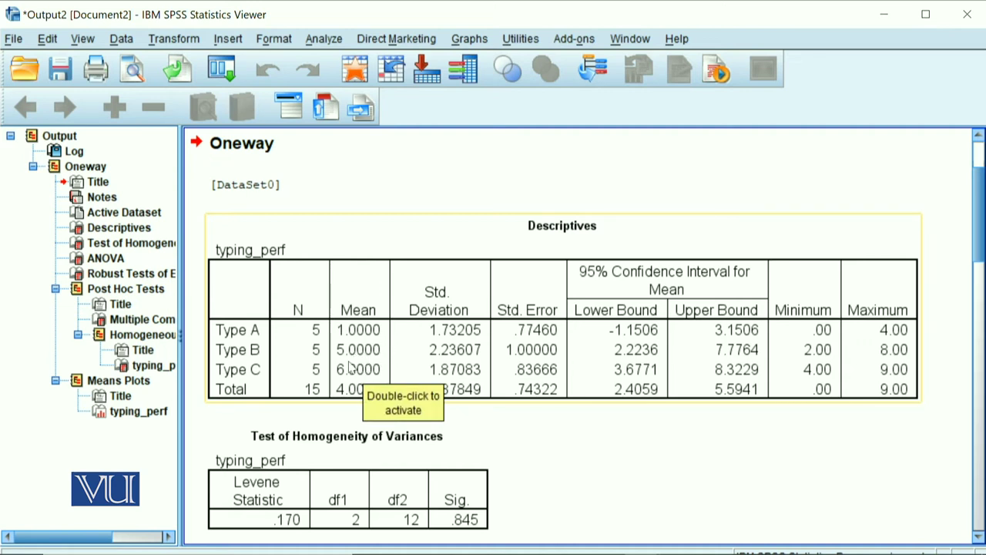
- Scroll the output past Descriptives and Levene's test to the ANOVA table
{"action": "scroll", "coordinate": [612, 458], "scroll_direction": "down", "scroll_amount": 2}
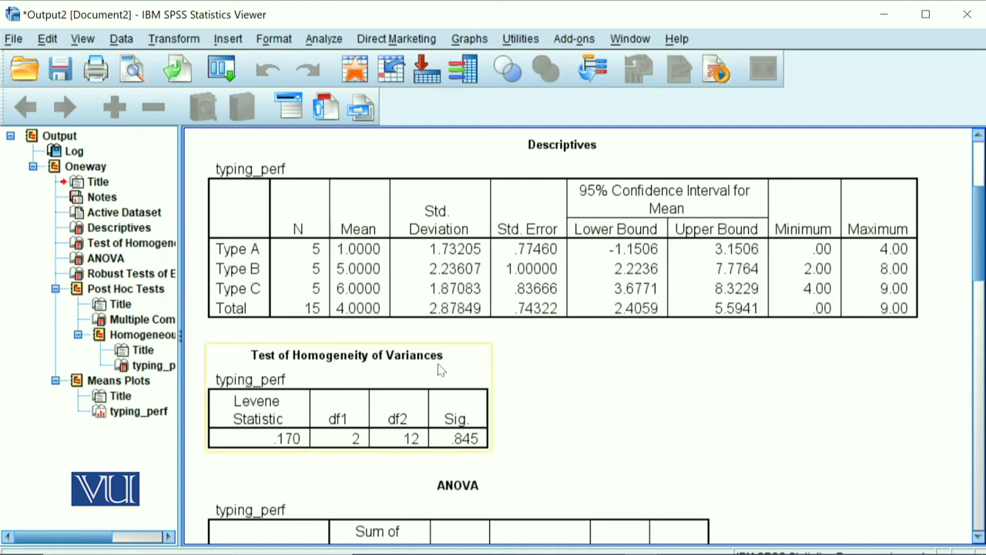
- Bring the Robust Tests of Equality of Means table into view: Welch 9.867 (Sig. .007), Brown-Forsythe 9.130 (Sig. .004)
{"action": "scroll", "coordinate": [539, 462], "scroll_direction": "down", "scroll_amount": 2}
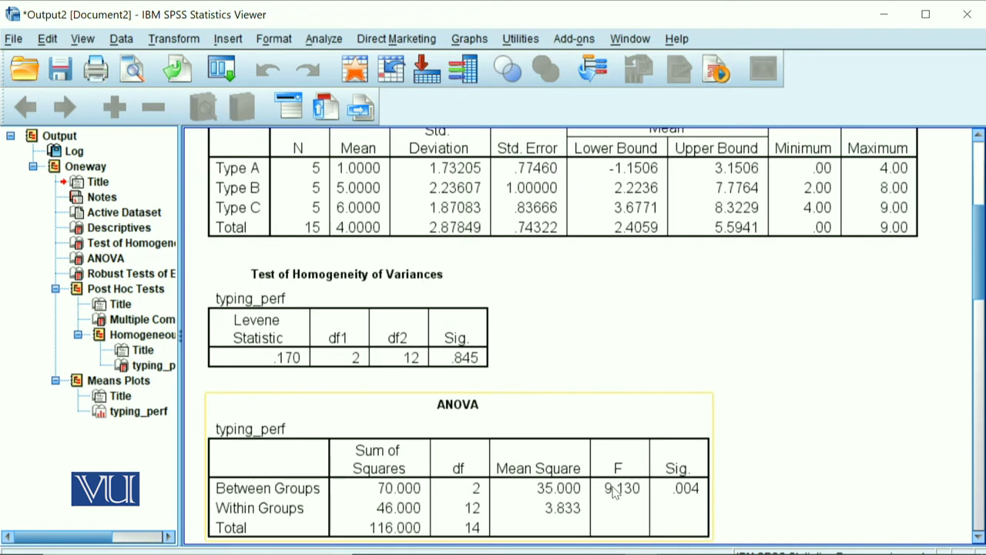
{"action": "scroll", "coordinate": [919, 487], "scroll_direction": "down", "scroll_amount": 2}
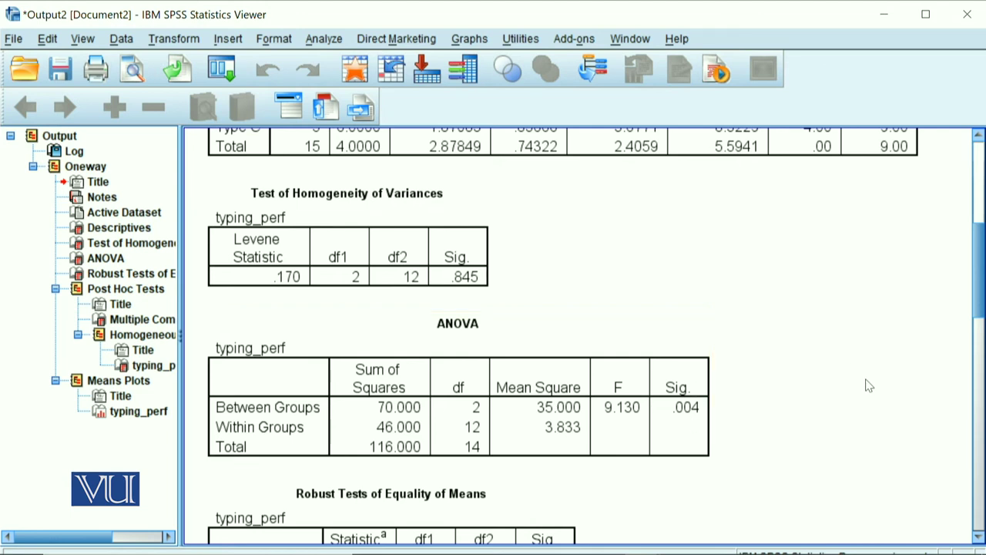
{"action": "left_click_drag", "start_coordinate": [982, 265], "coordinate": [983, 328]}
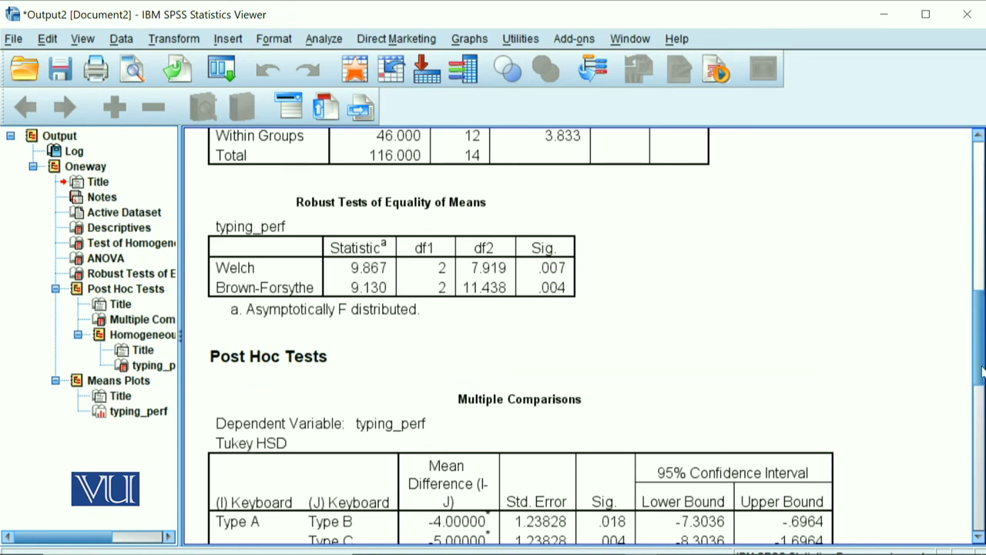
- Scroll down to the Post Hoc Tests Tukey HSD Multiple Comparisons table
{"action": "scroll", "coordinate": [981, 370], "scroll_direction": "down", "scroll_amount": 5}
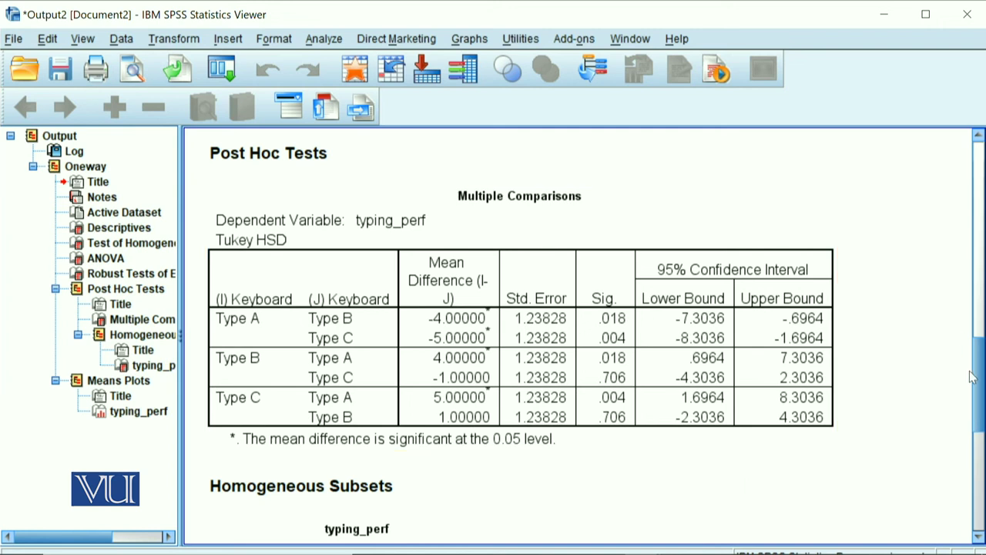
{"action": "left_click_drag", "start_coordinate": [974, 377], "coordinate": [980, 471]}
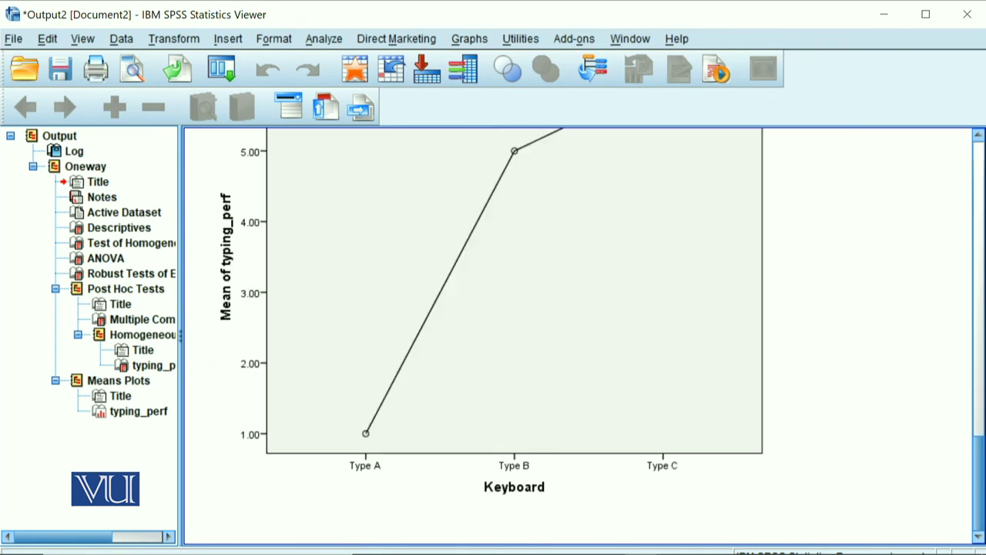
- Show the full Means Plots chart with its heading, where mean typing_perf rises to 6.00 for Type C
{"action": "scroll", "coordinate": [978, 471], "scroll_direction": "up", "scroll_amount": 2}
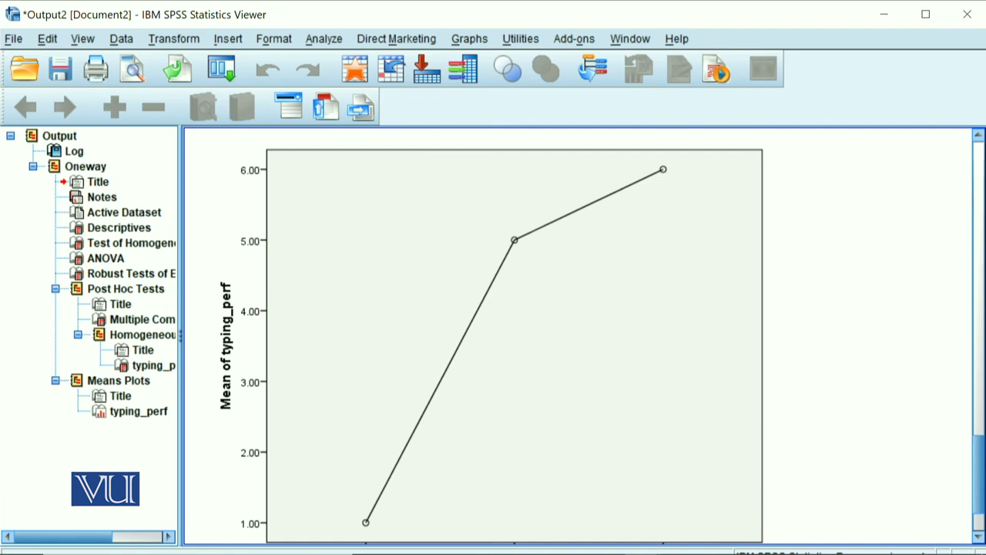
{"action": "scroll", "coordinate": [976, 524], "scroll_direction": "down", "scroll_amount": 1}
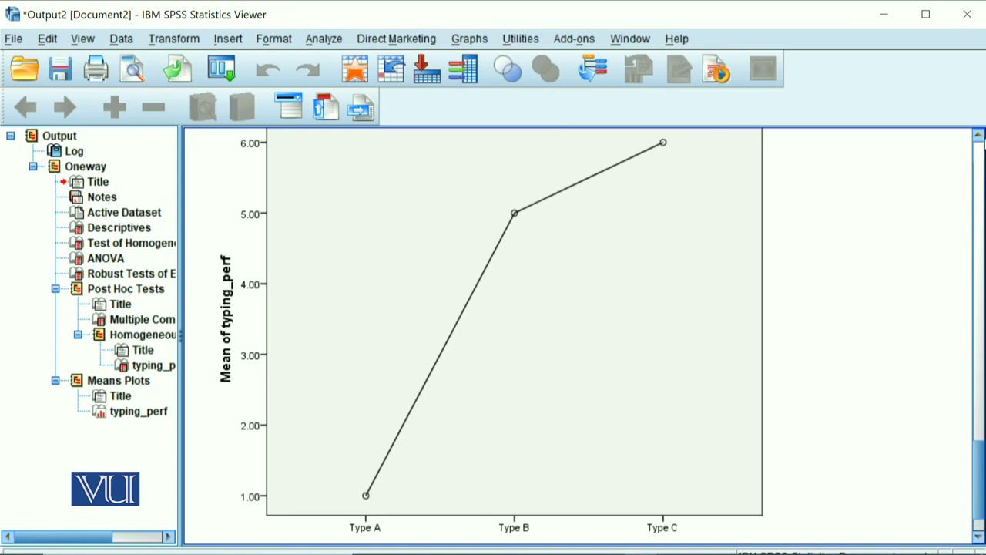
{"action": "left_click", "coordinate": [979, 135]}
{"action": "left_click", "coordinate": [979, 135]}
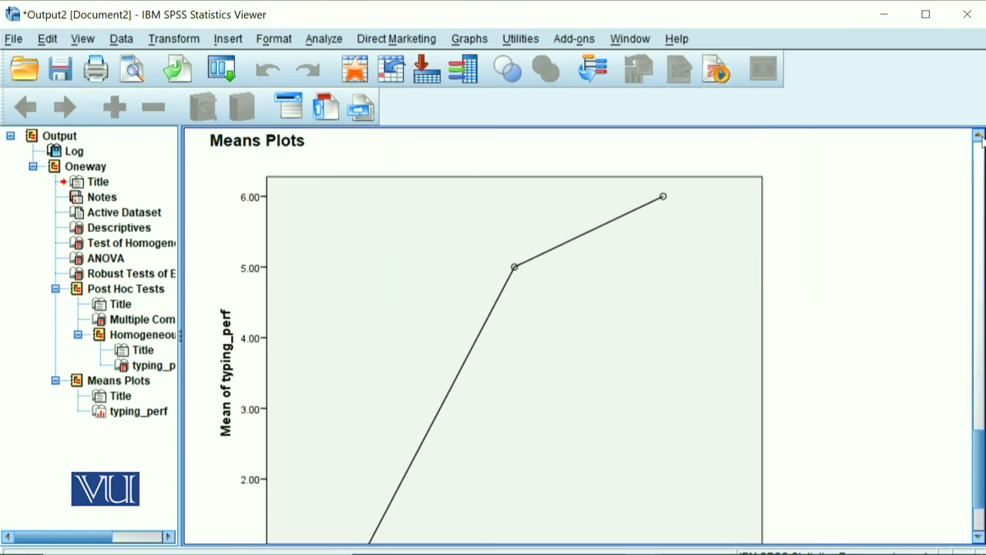
{"action": "left_click", "coordinate": [979, 136]}
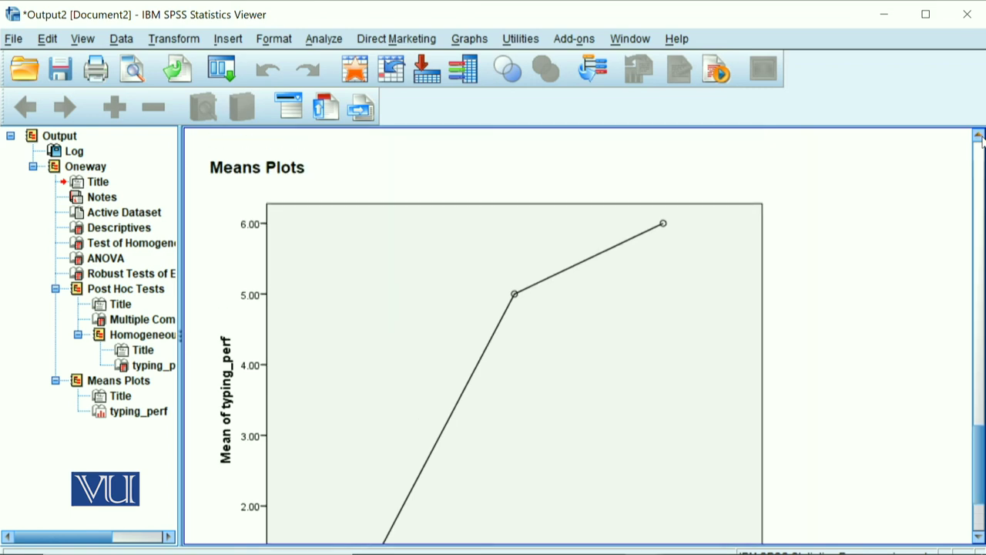
{"action": "left_click", "coordinate": [979, 136]}
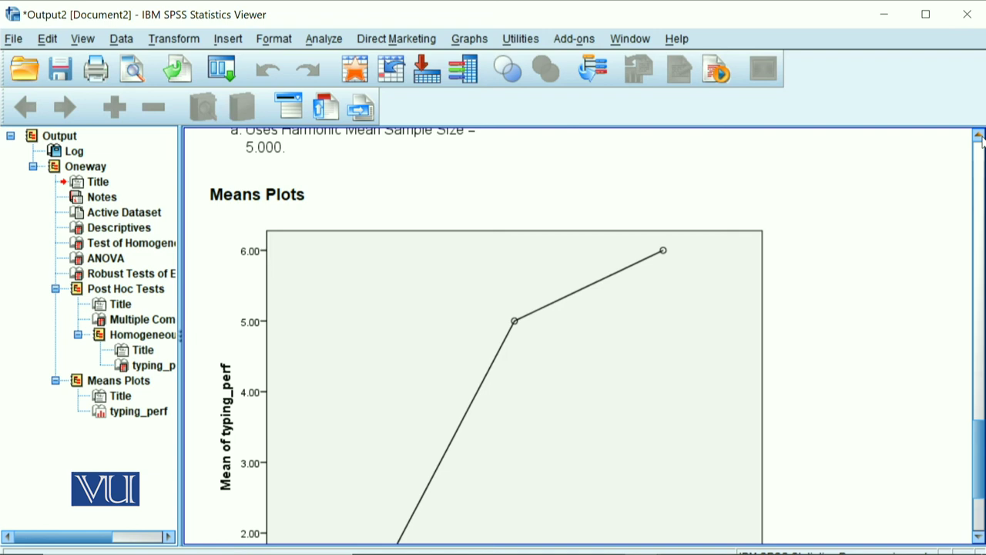
{"action": "left_click", "coordinate": [979, 136]}
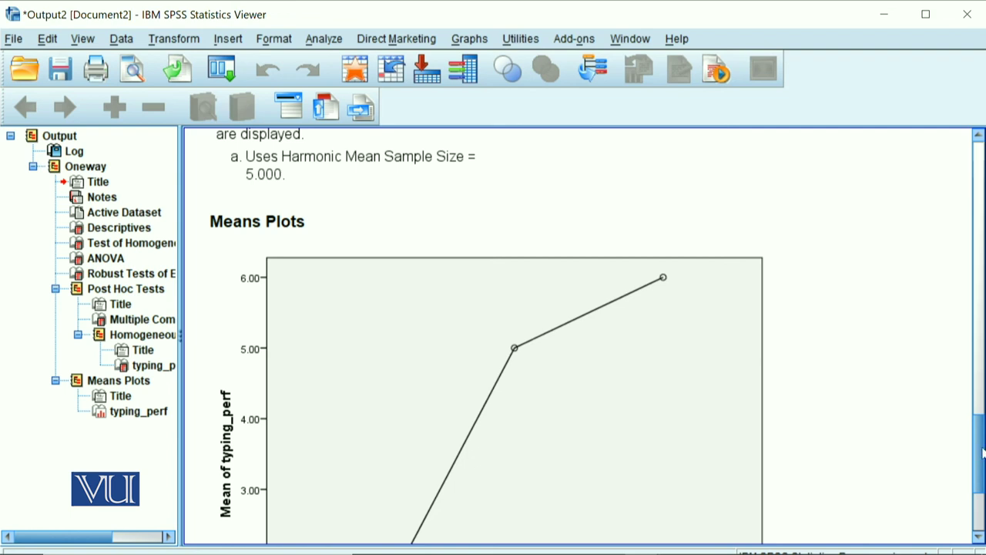
- Scroll back up to the Tukey HSD Homogeneous Subsets and Multiple Comparisons tables
{"action": "left_click_drag", "start_coordinate": [980, 454], "coordinate": [980, 258]}
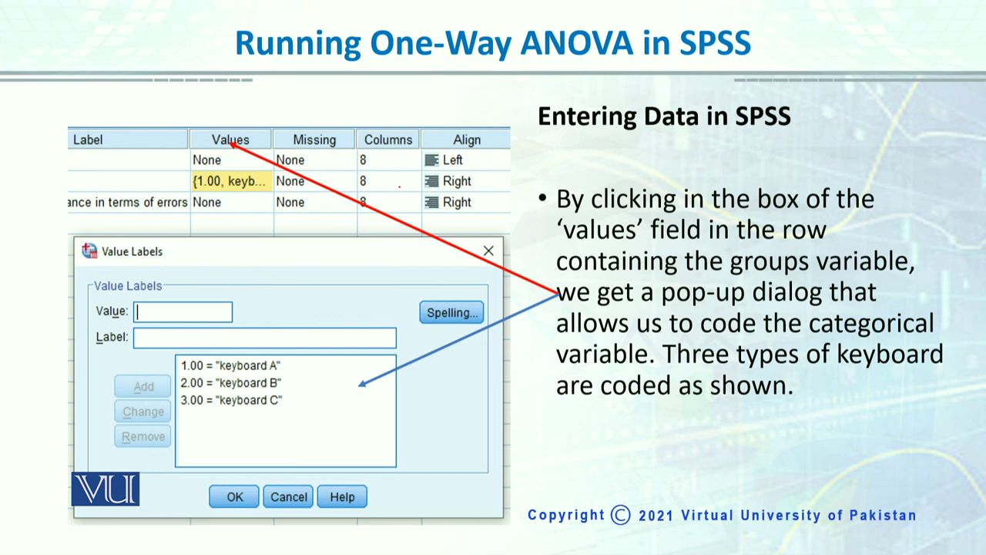
- Advance the recap slides to the Running Analysis slide listing the dialog options
{"action": "key", "text": "Right"}
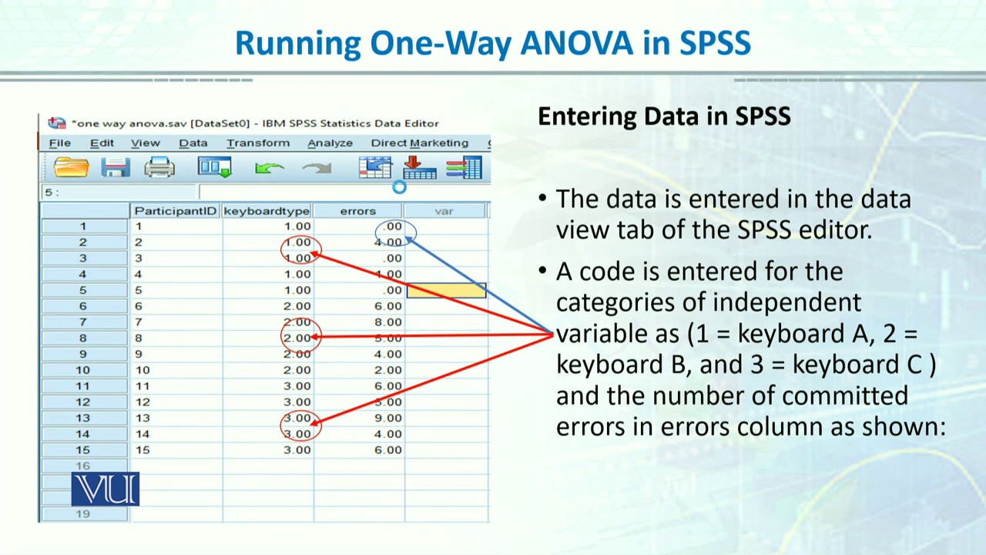
{"action": "key", "text": "Right"}
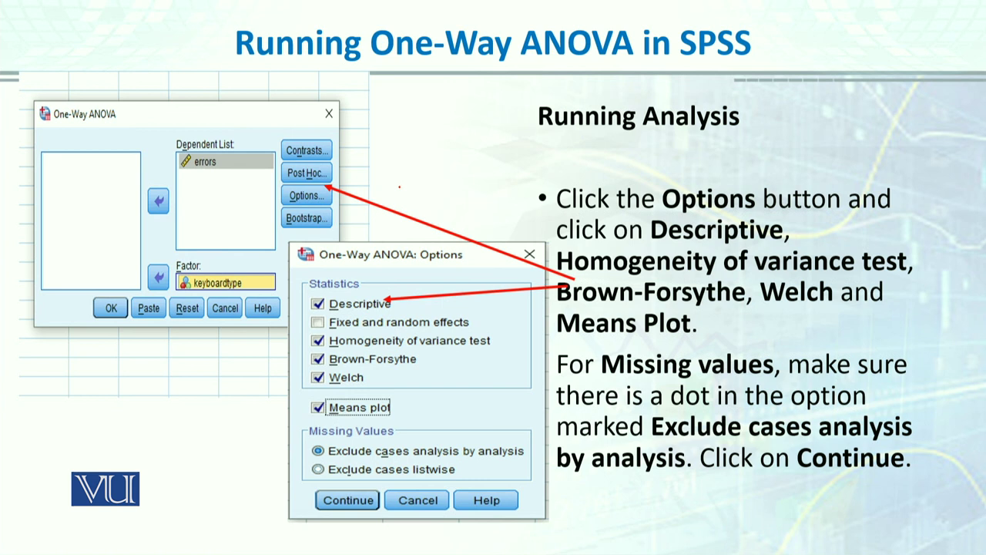
{"action": "key", "text": "Right"}
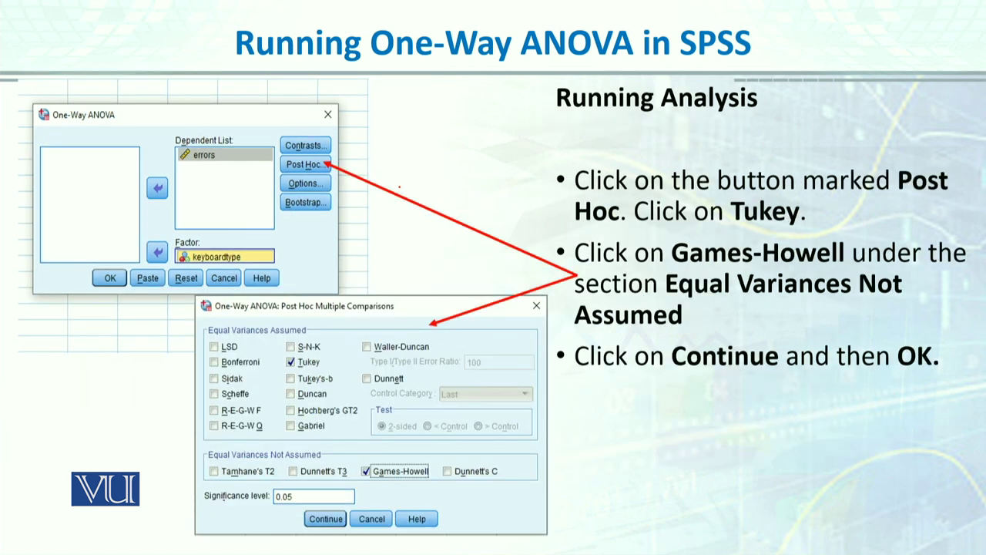